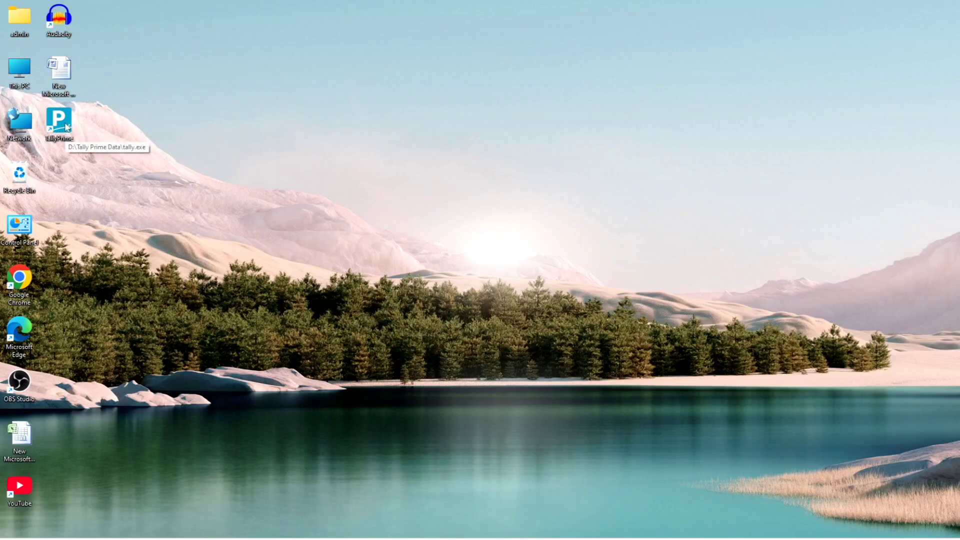
Launch TallyPrime in educational mode and choose Create Company from the company list.
double_click(67, 127)
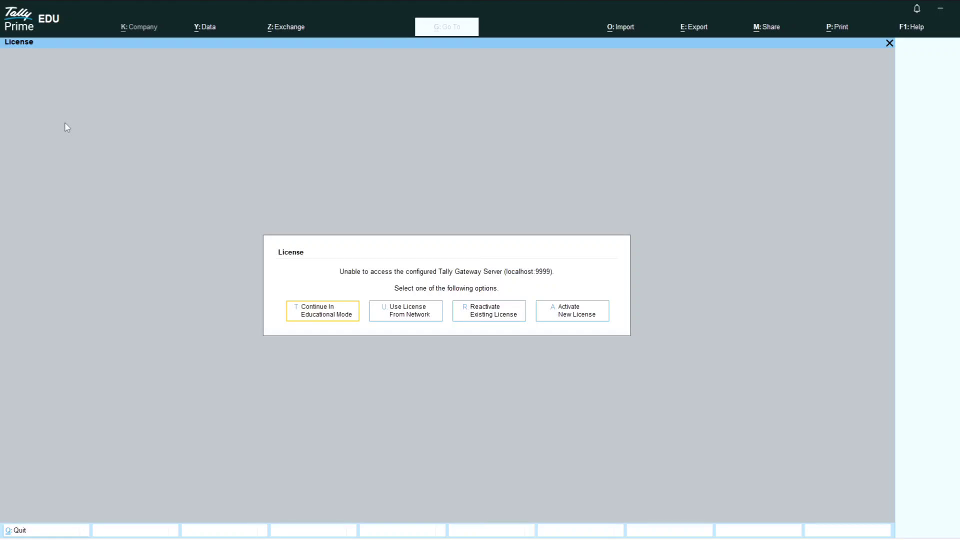
key("Return")
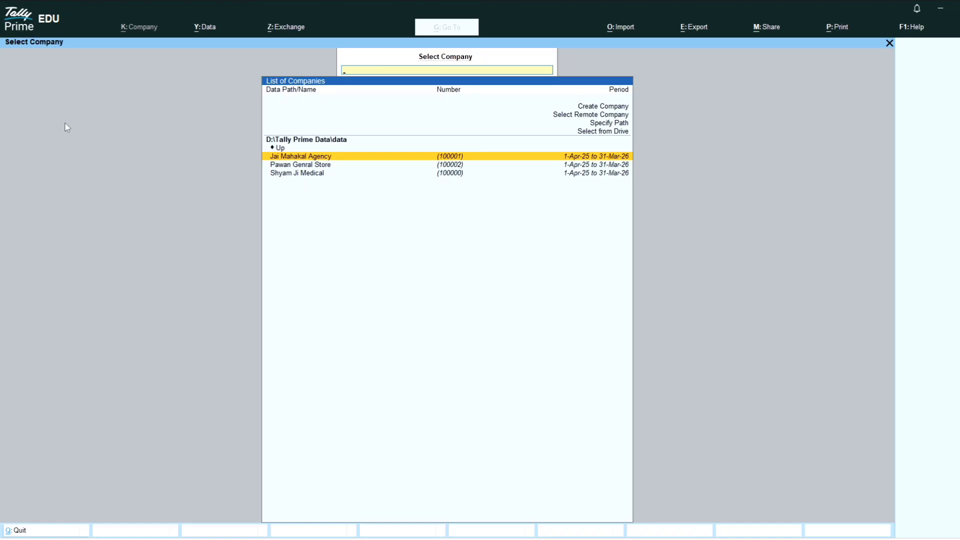
key("Up")
key("Up")
key("Up")
key("Up")
key("Up")
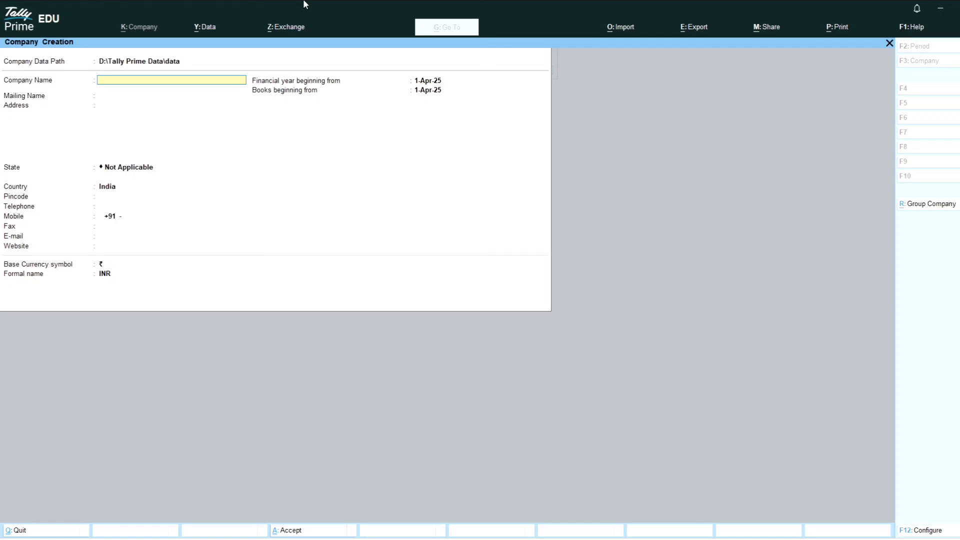
Enter 'Office Wale Skills' as the company name and keep the default mailing name.
key("ctrl")
type("Office Wale Skills")
key("Return")
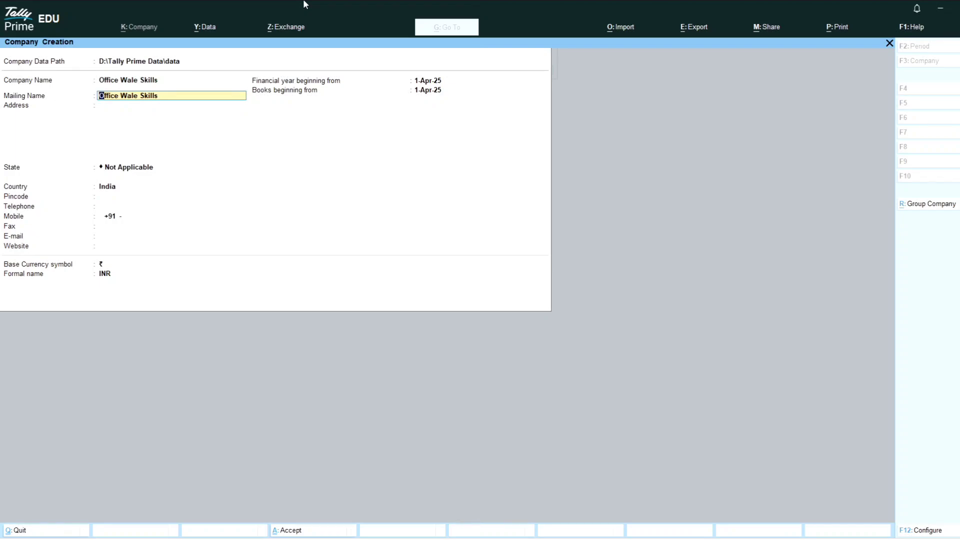
key("Return")
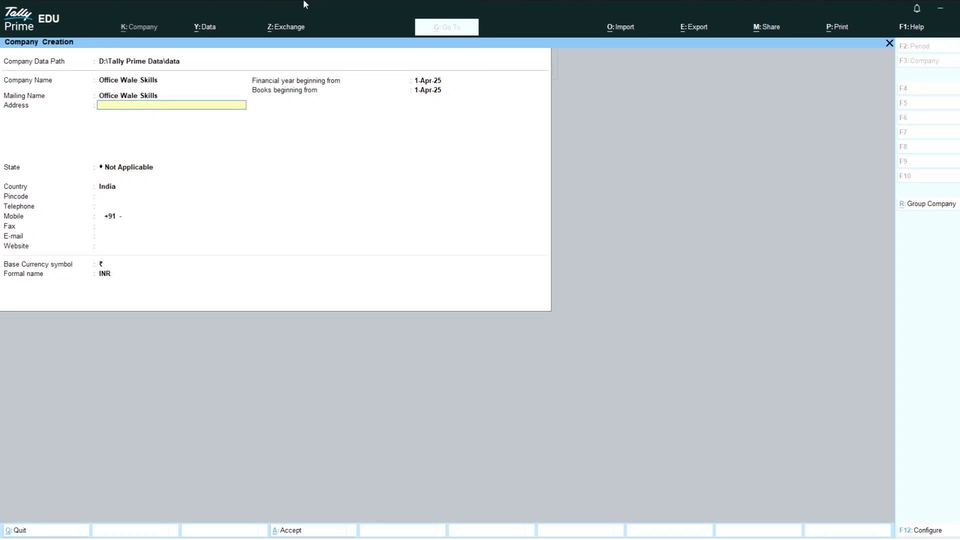
key("ctrl")
key("ctrl")
key("Return")
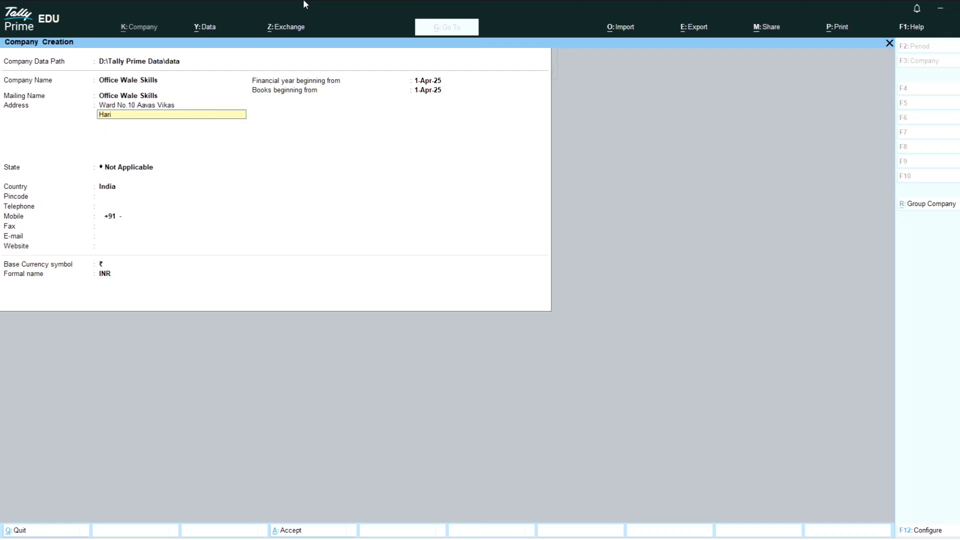
type("Haridwar")
key("Return")
key("ctrl")
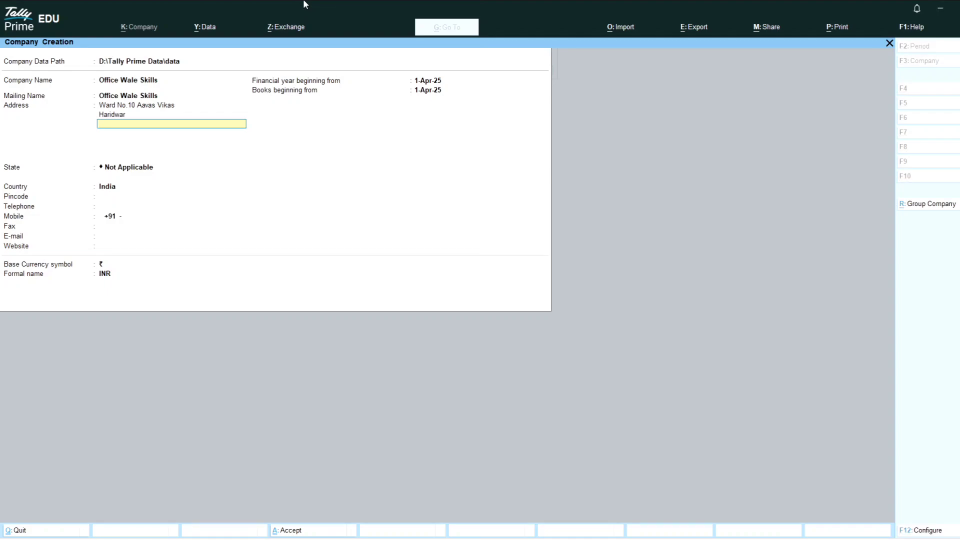
type("49+")
key("Return")
key("Return")
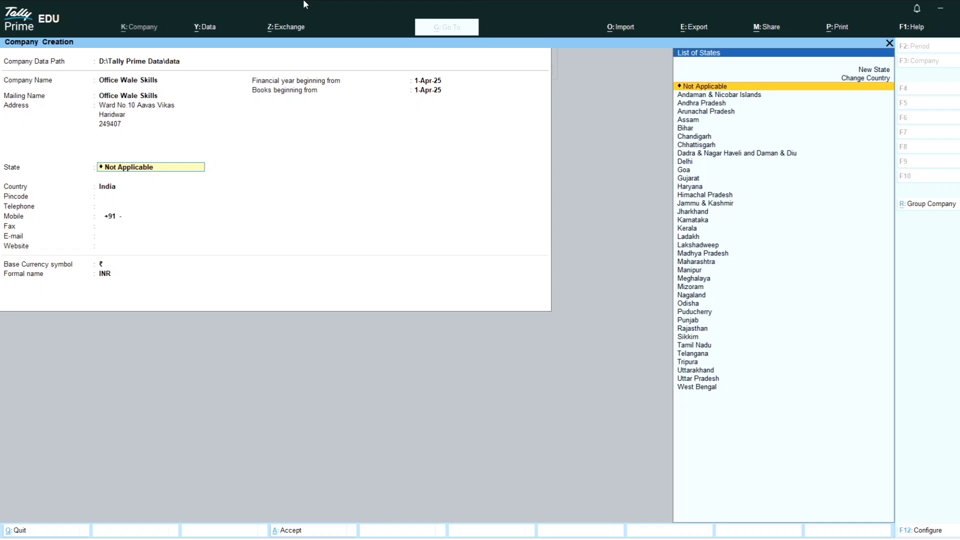
Set state Uttarakhand and pincode 249407, leave telephone blank, and enter the mobile number.
type("Ut")
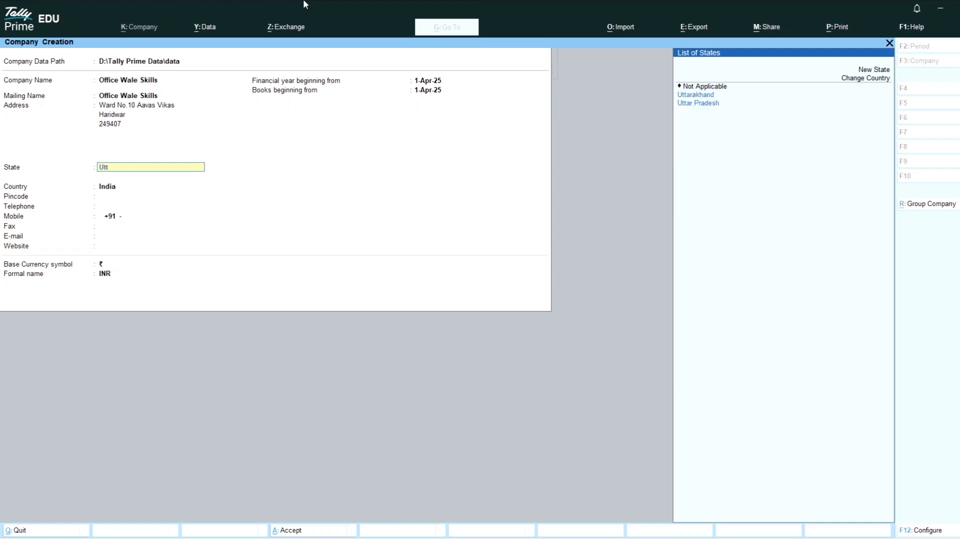
type("t")
key("Return")
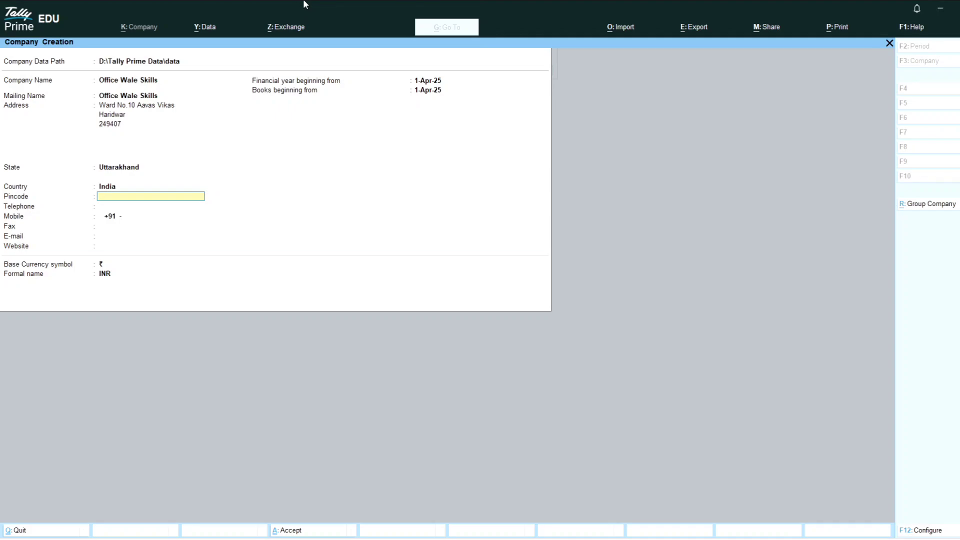
type("249407")
key("Return")
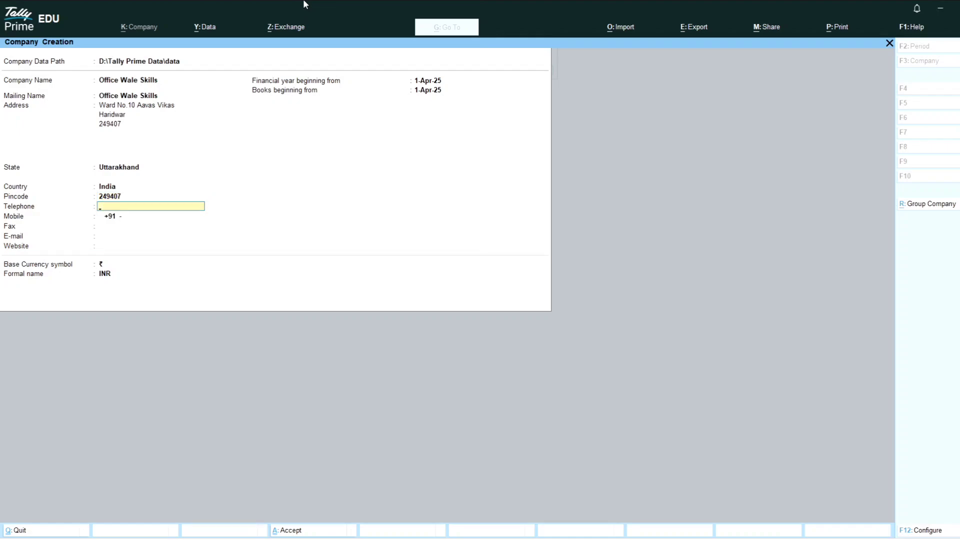
key("Return")
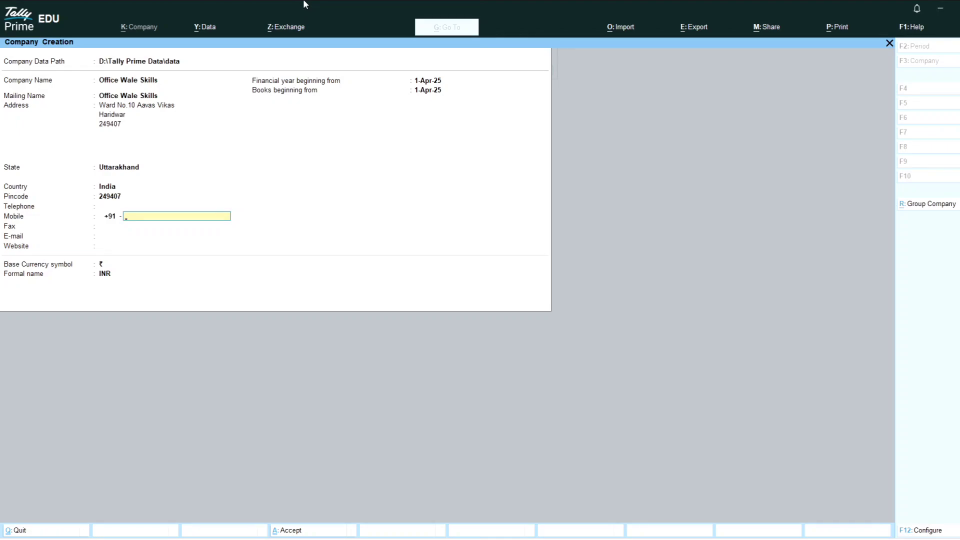
type("9876543210")
key("Return")
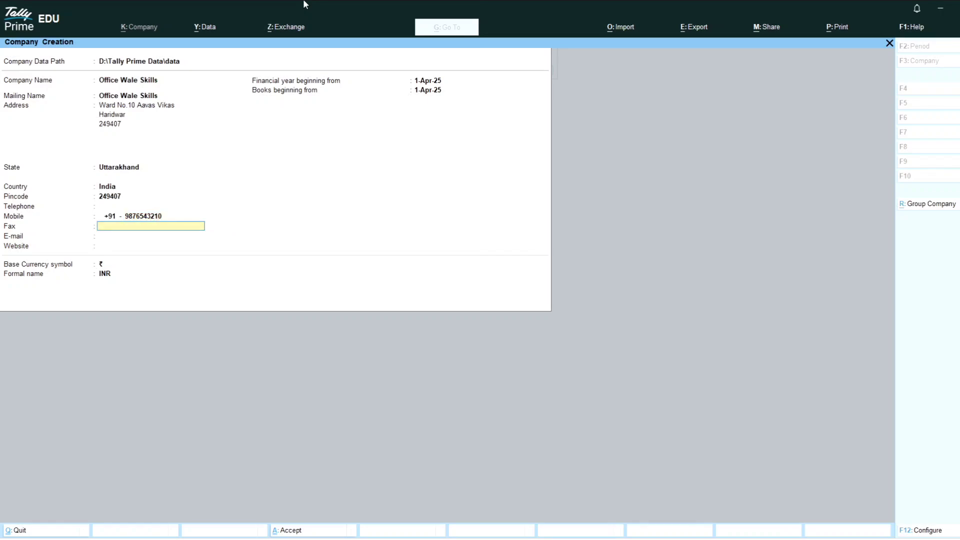
Leave fax, e-mail and website blank and save the company.
key("Return")
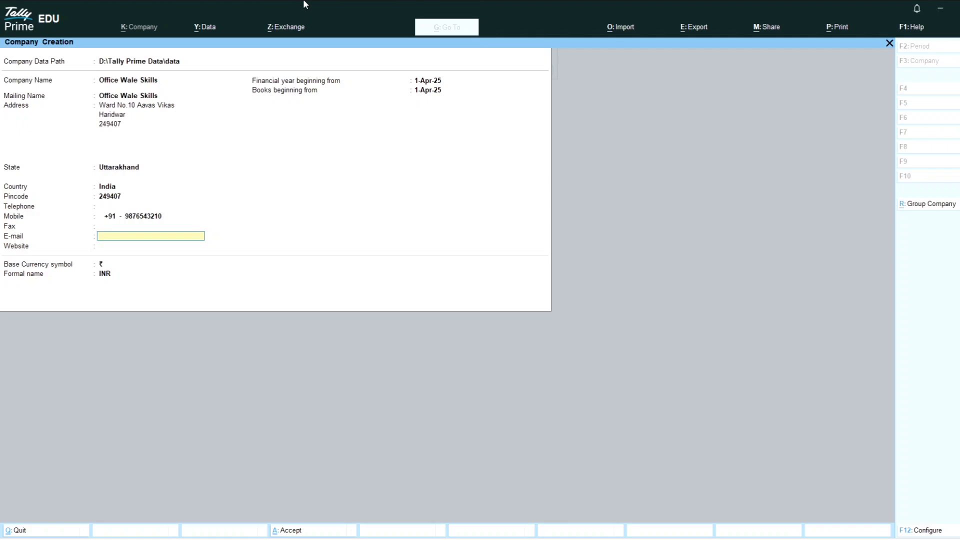
key("Return")
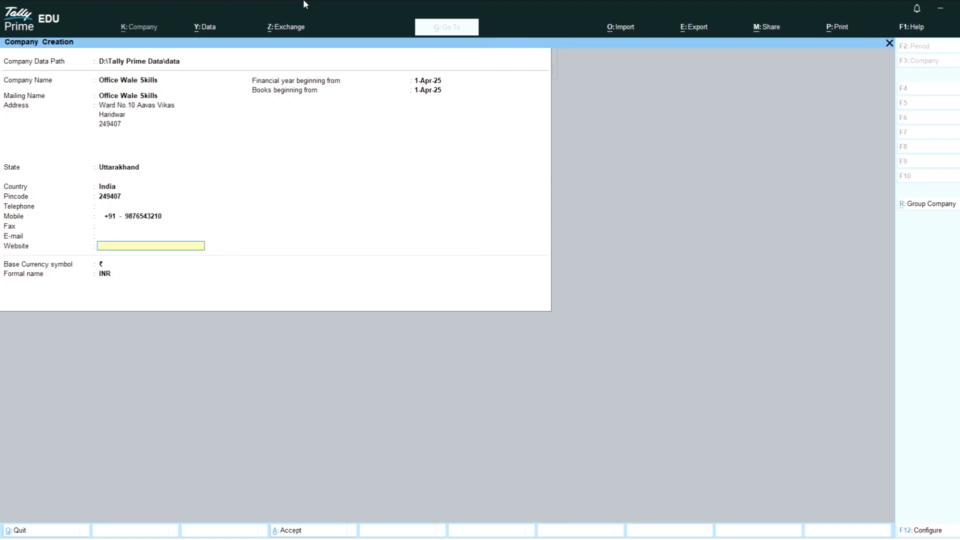
key("Return")
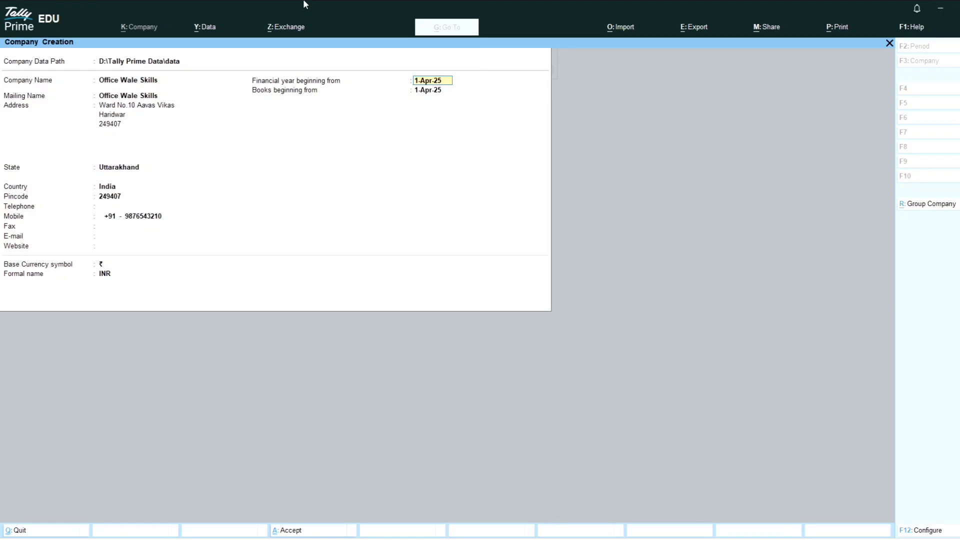
key("ctrl")
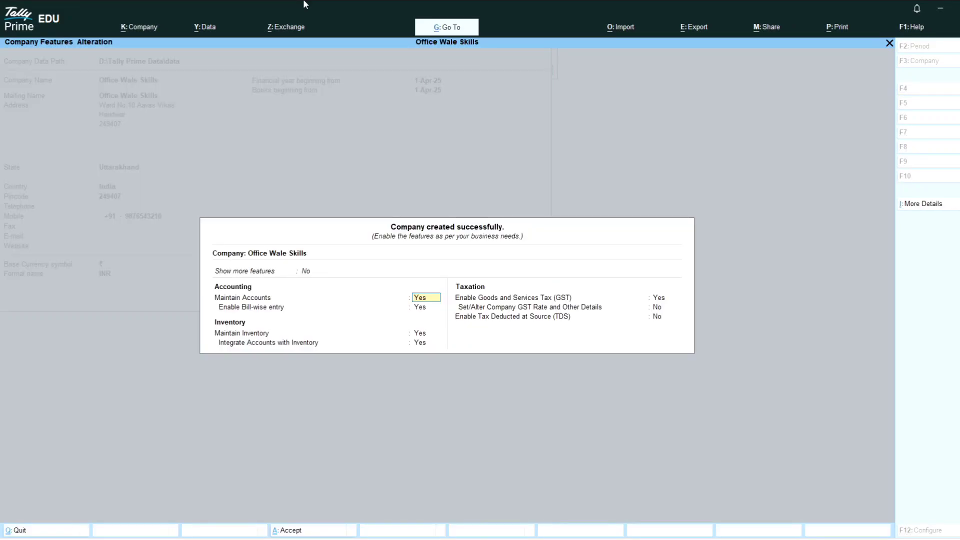
Turn on Show more features and Show all features, and keep GST enabled to open its details.
key("ctrl")
key("Up")
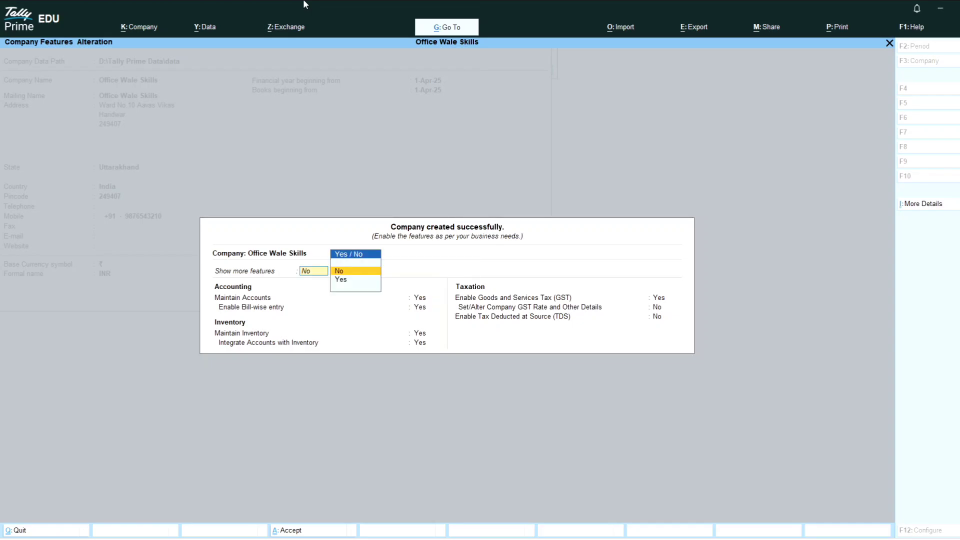
key("Down")
key("Return")
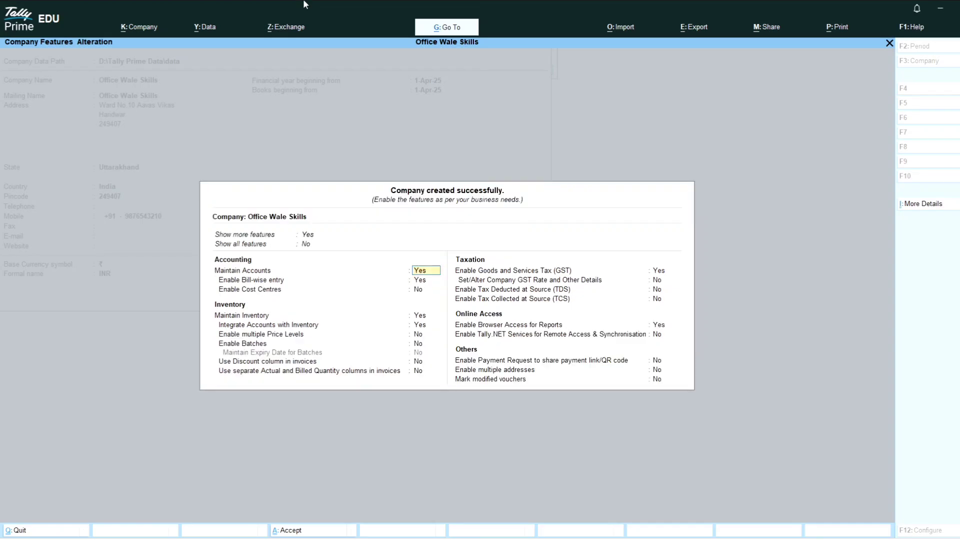
key("Up")
key("Down")
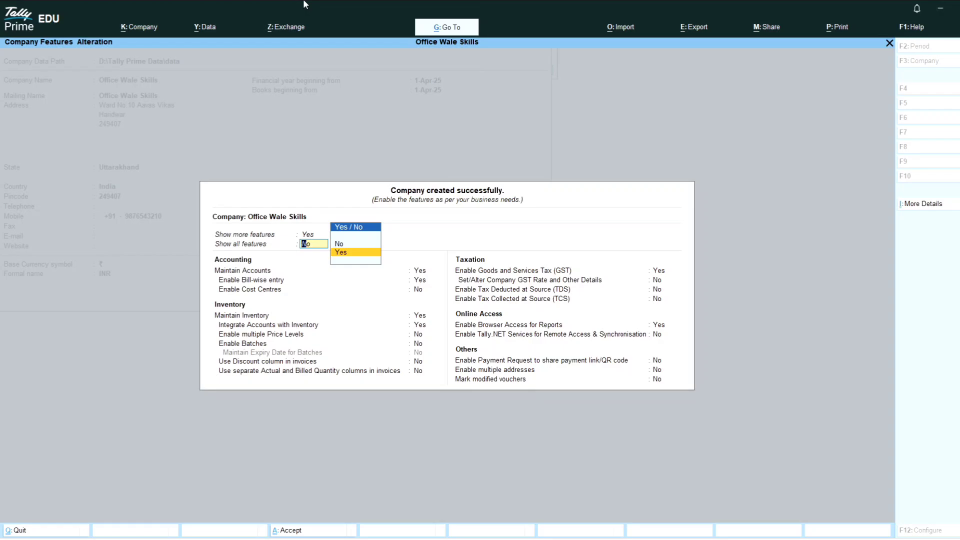
key("Return")
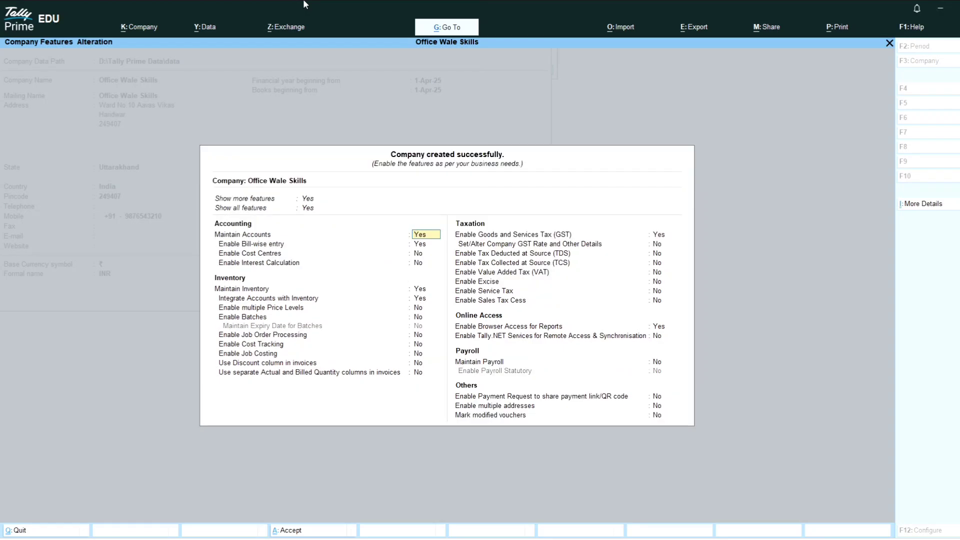
key("Return")
key("Return")
key("Return")
key("Return")
key("Return")
key("Return")
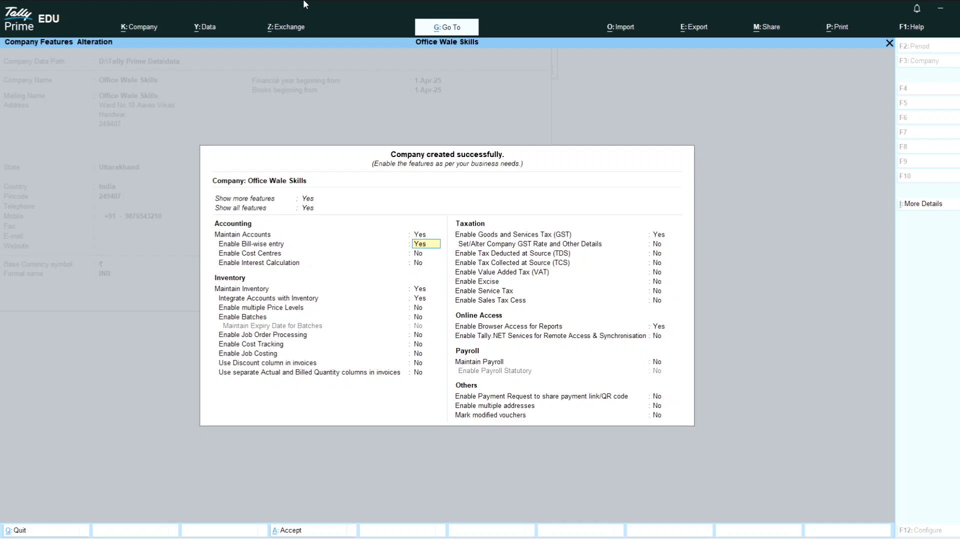
key("Return")
key("Return")
key("Return")
key("Return")
key("Return")
key("Return")
key("Return")
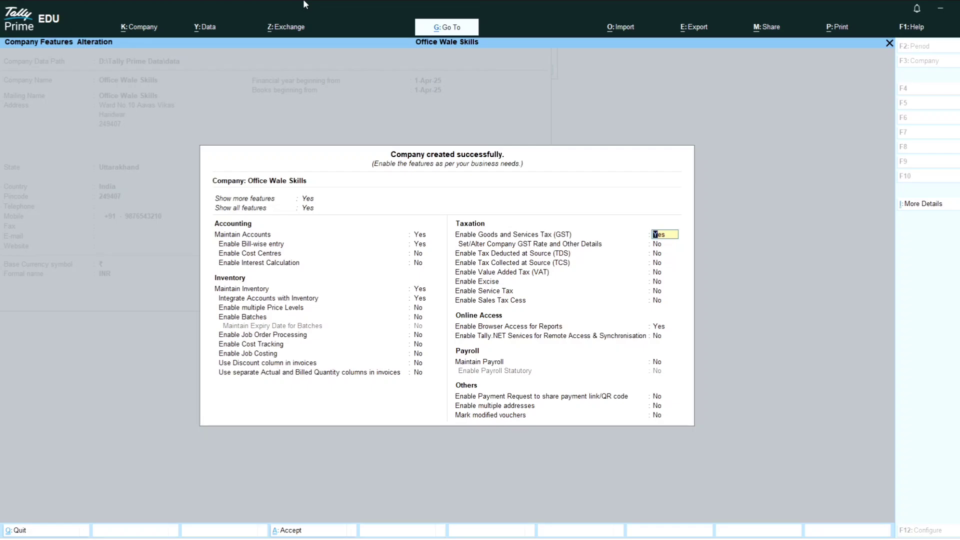
key("Return")
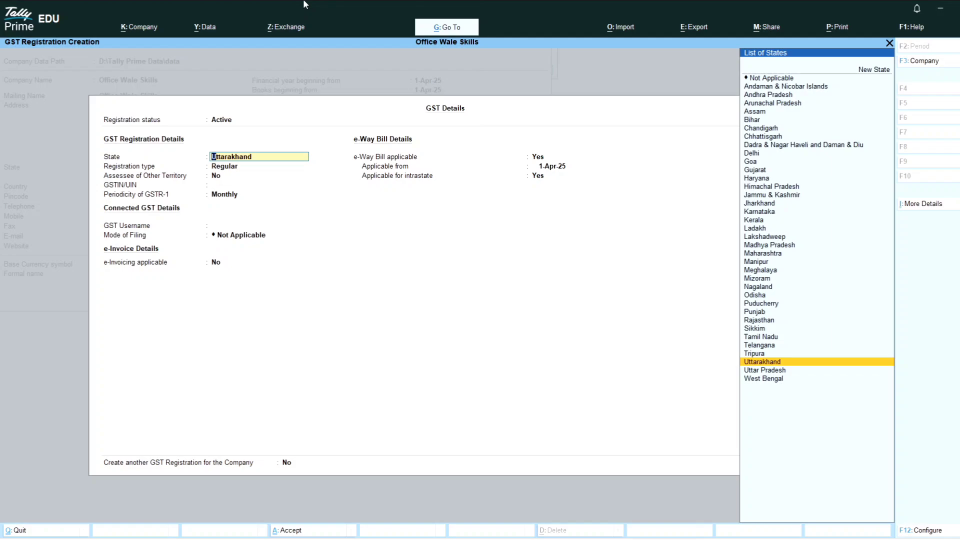
Keep state Uttarakhand, Regular registration and Monthly GSTR-1, and enter the GSTIN.
key("Return")
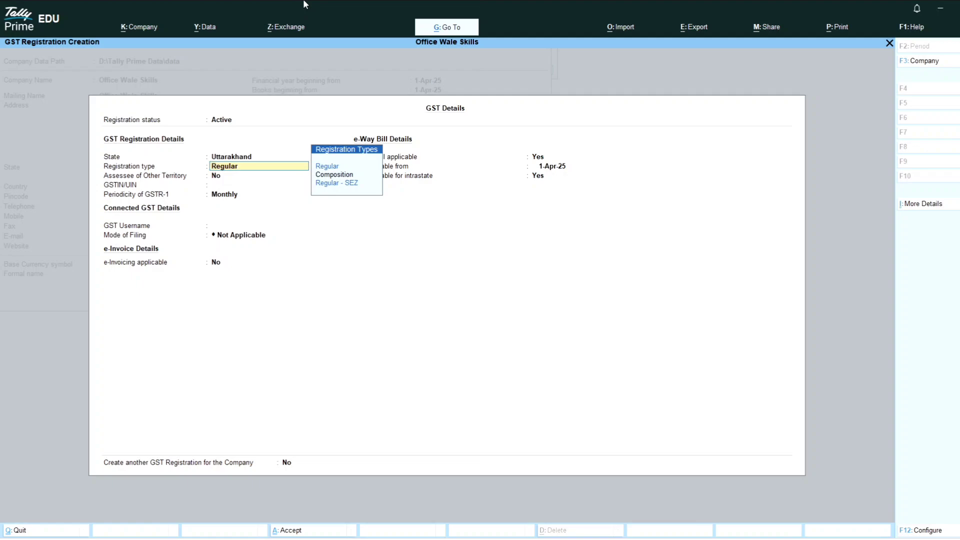
key("Return")
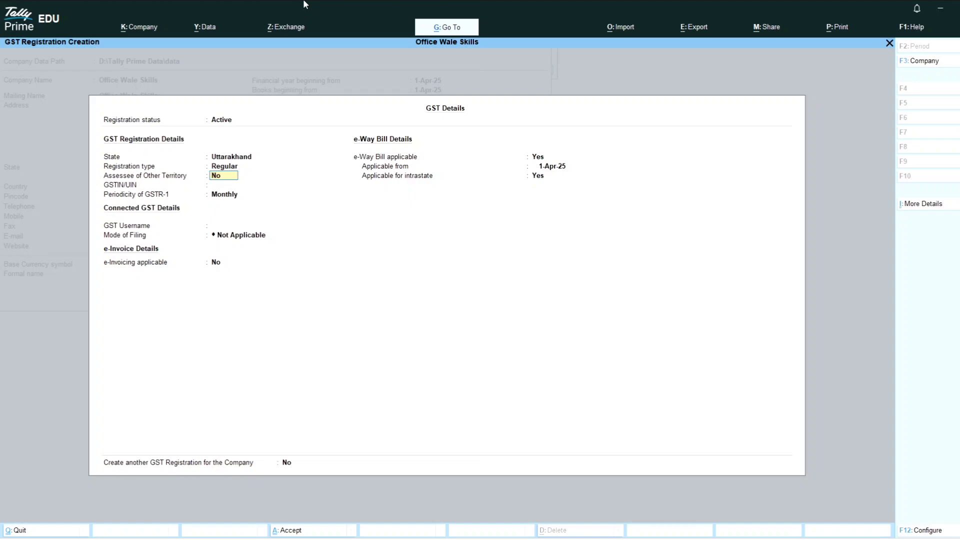
key("Return")
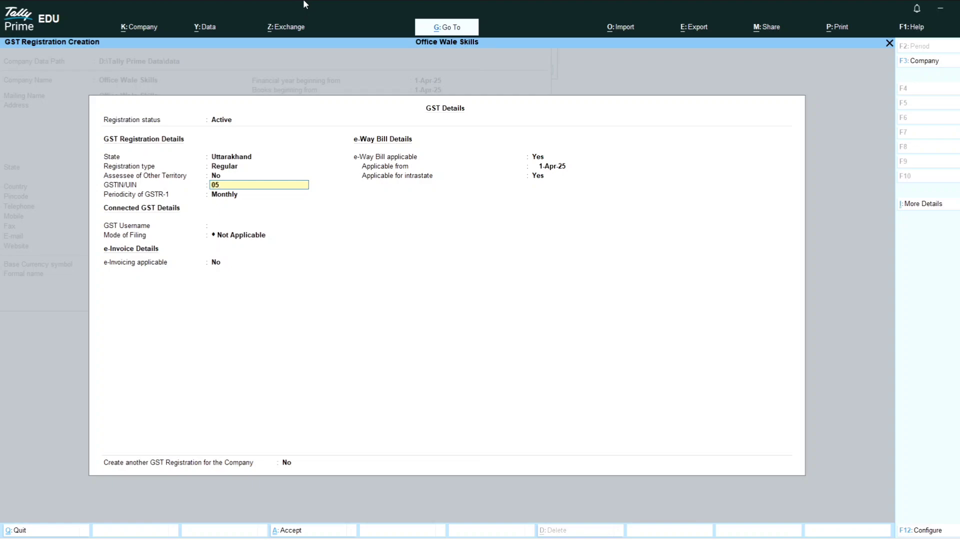
type("05ABCDE1234F5GH")
key("Return")
key("Return")
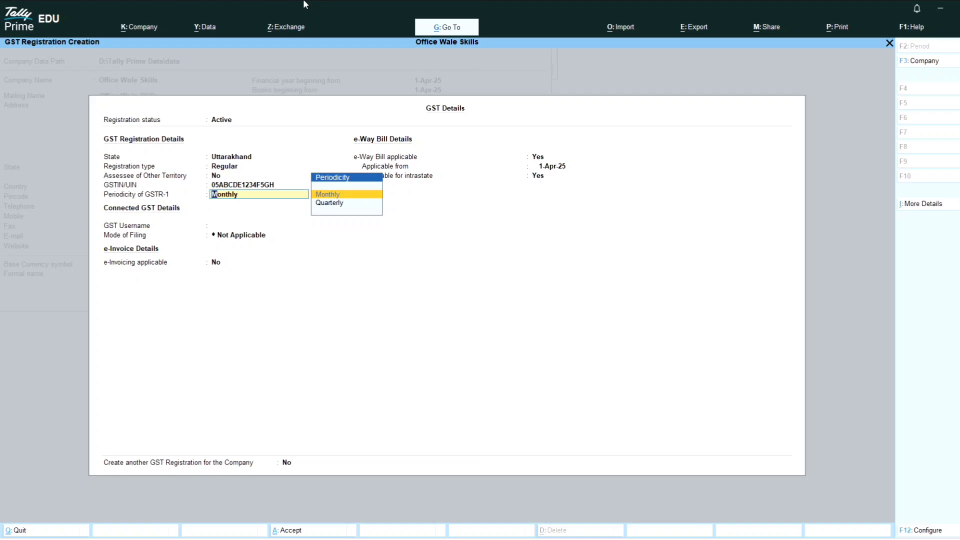
key("Return")
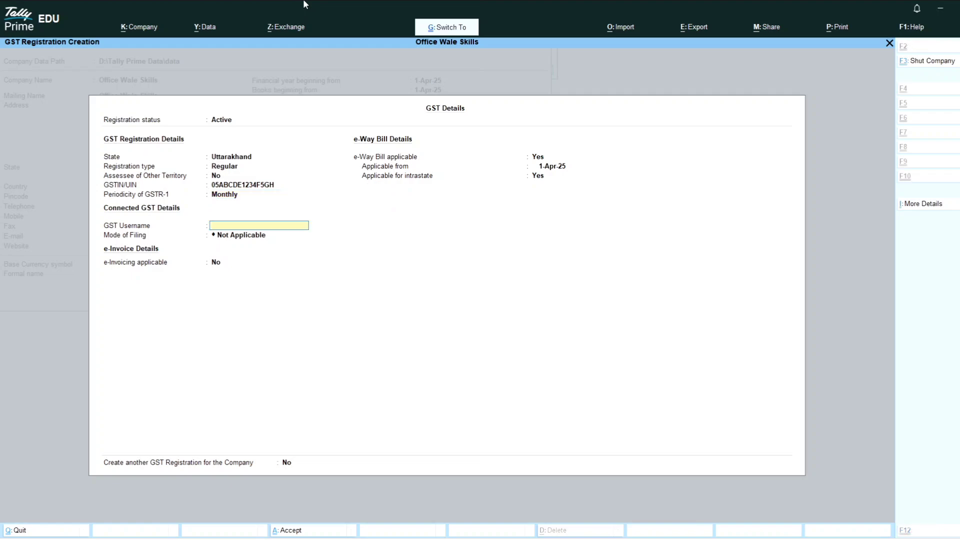
Set mode of filing Not Applicable, e-invoicing No, e-Way Bill No, and accept the GST details.
key("Return")
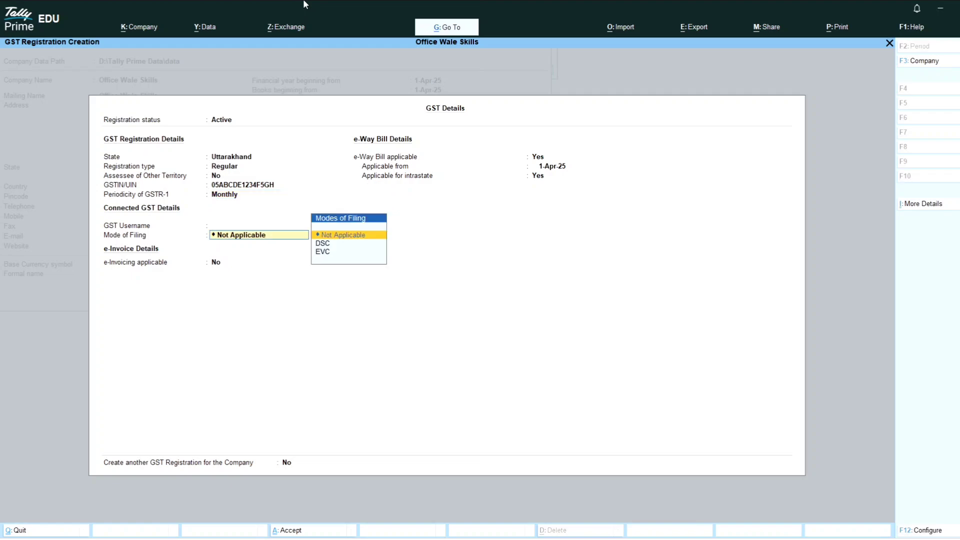
key("Return")
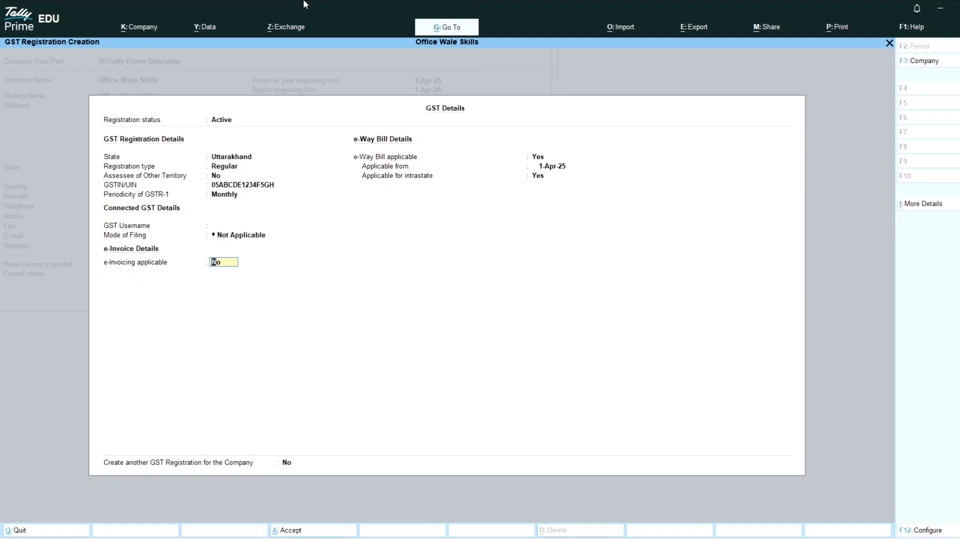
key("Return")
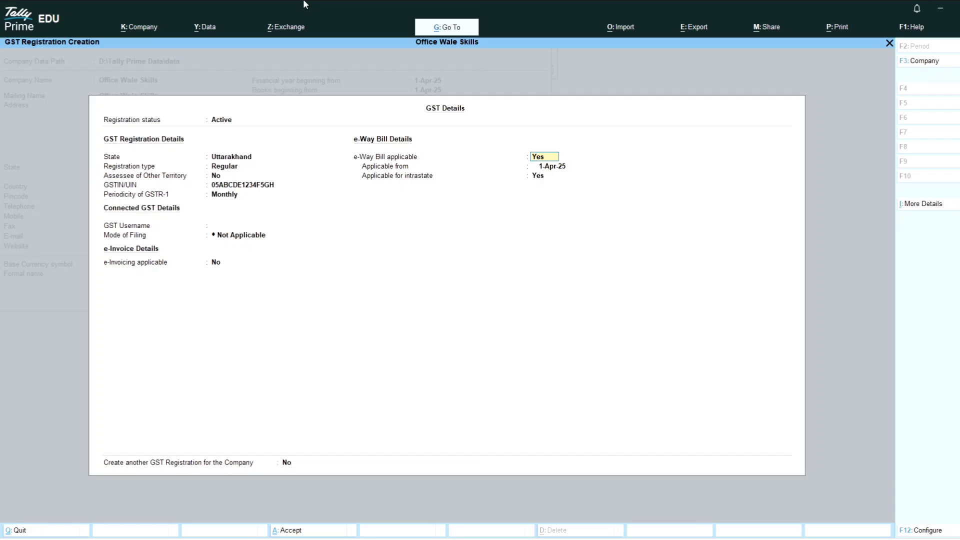
type("n")
key("Return")
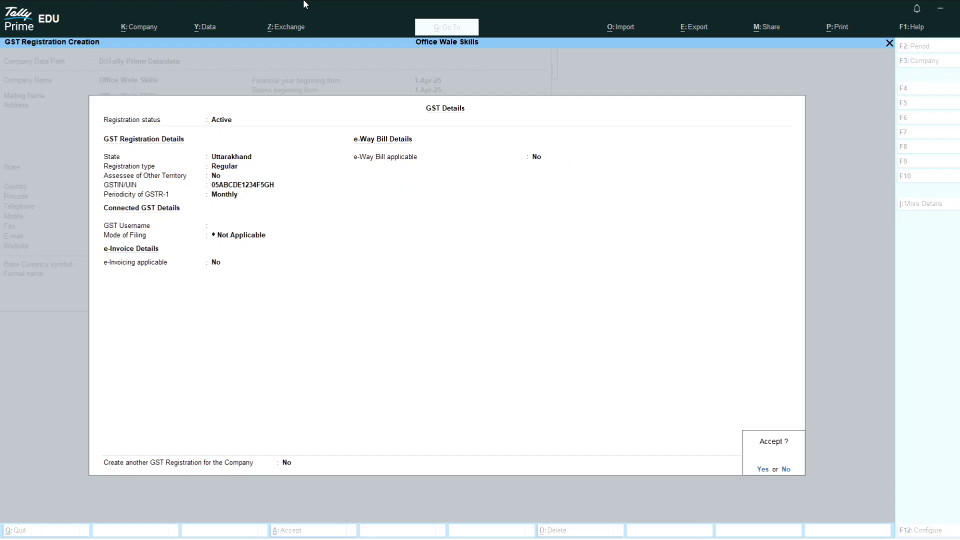
key("Return")
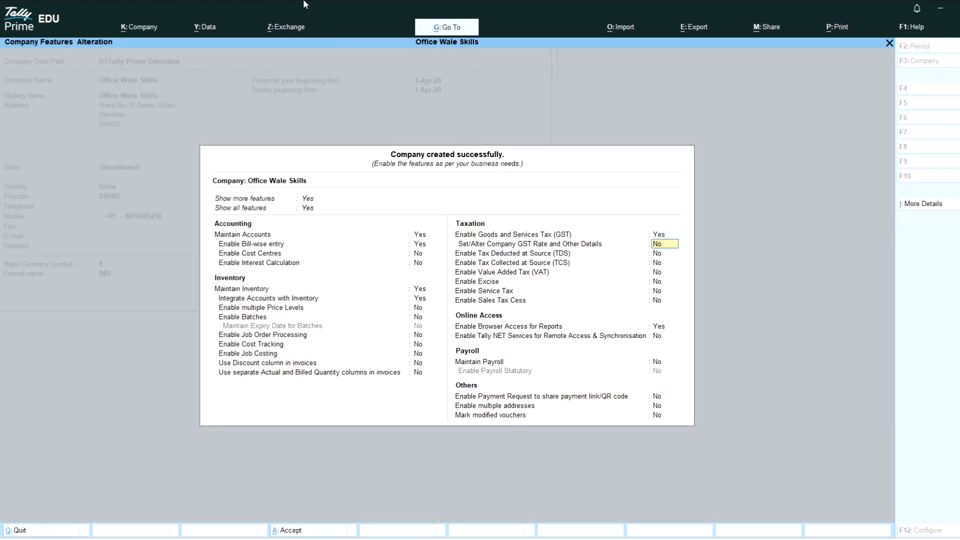
Accept the company features unchanged and bring up the Company menu to create another company.
key("Return")
key("Return")
key("Return")
key("Return")
key("Return")
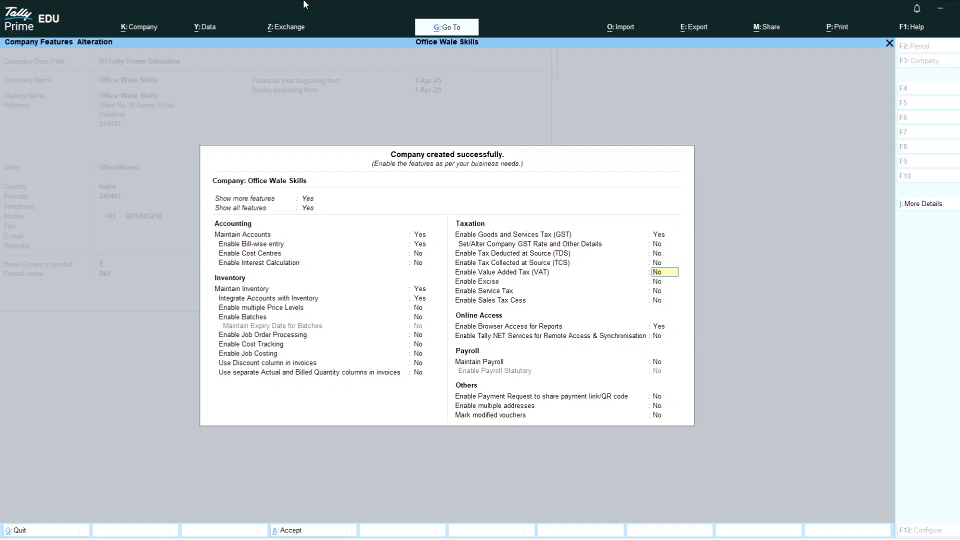
key("Return")
key("Return")
key("Return")
key("Return")
key("Return")
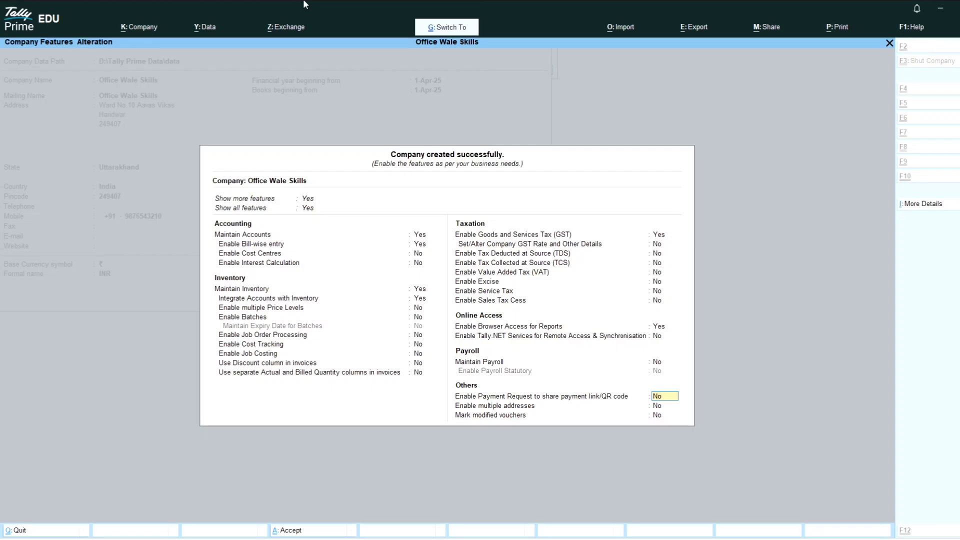
key("ctrl+a")
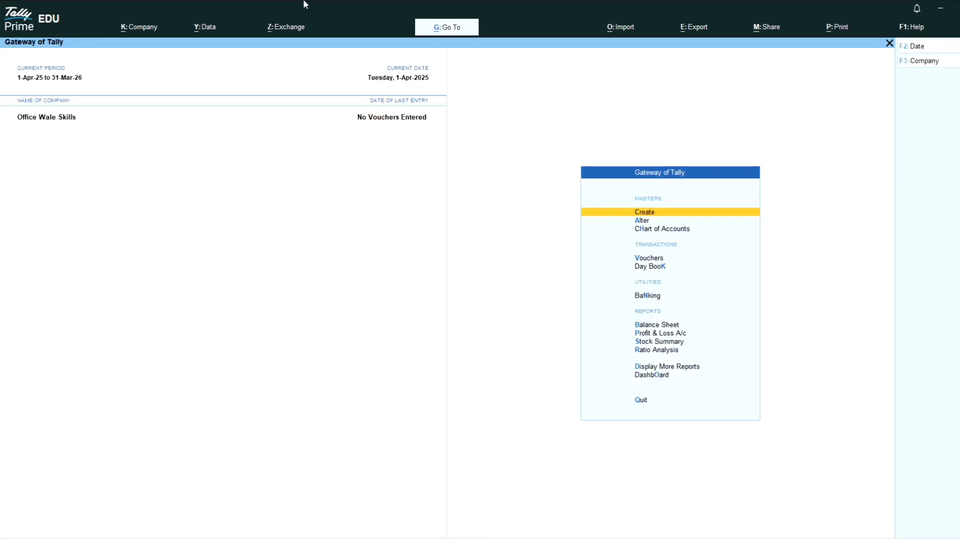
key("ctrl")
key("alt")
key("alt+k")
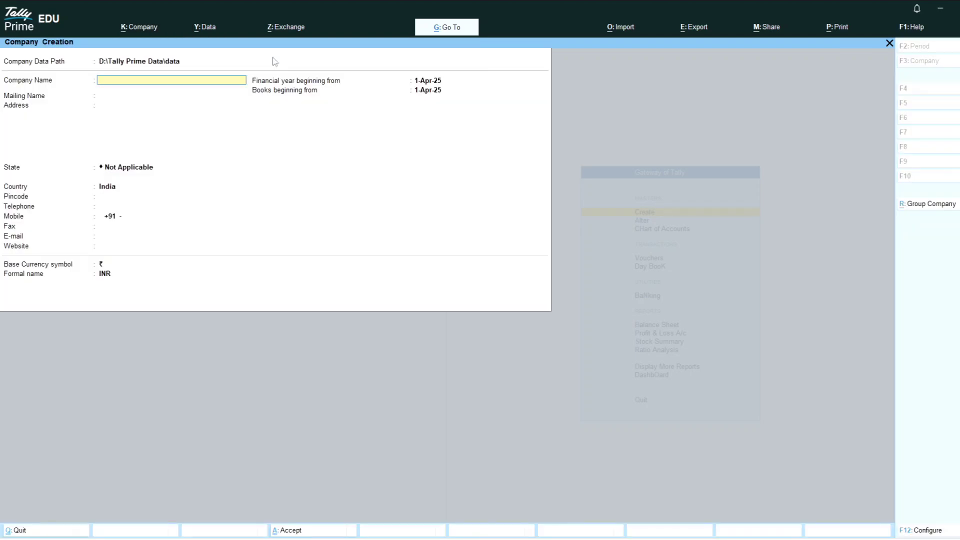
Discard the blank company form and open Office Wale Skills in Company Alteration.
key("Escape")
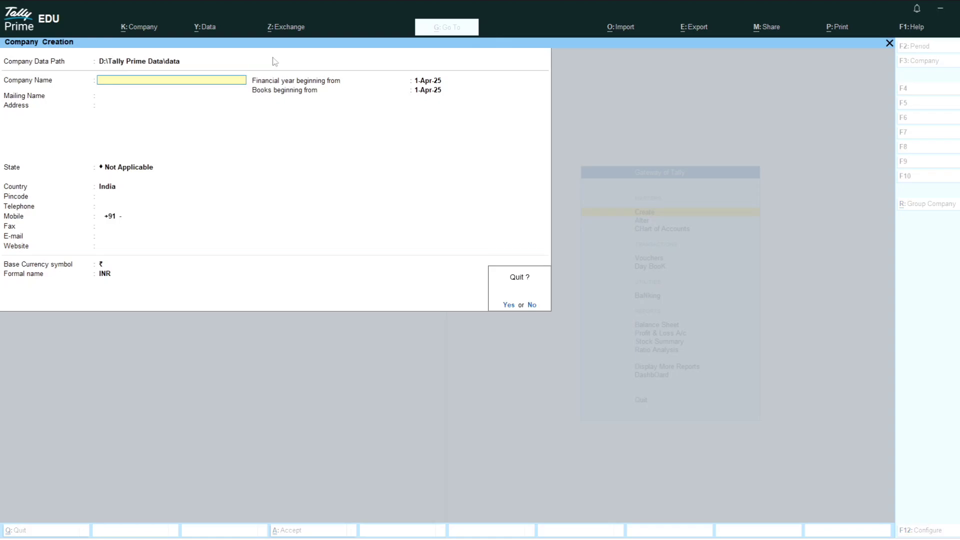
key("y")
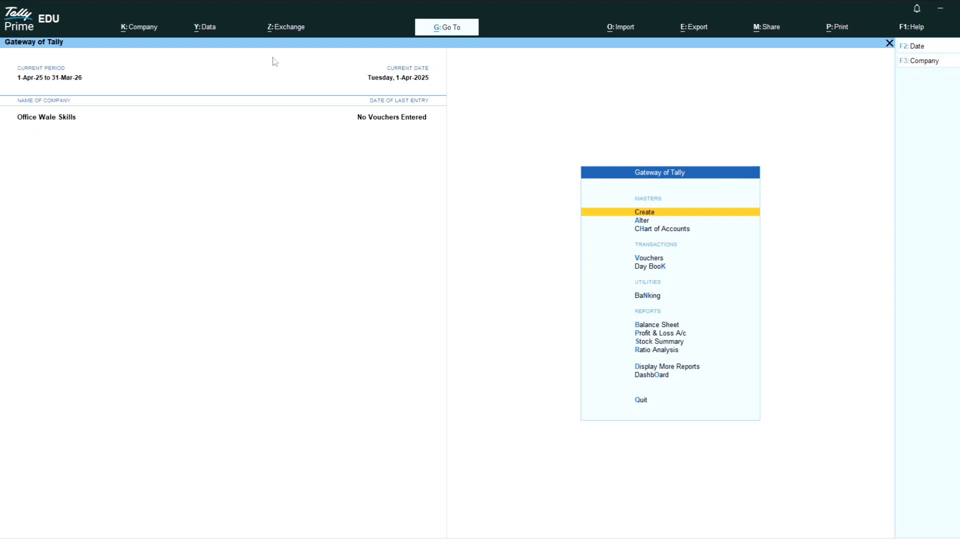
key("alt")
key("alt+k")
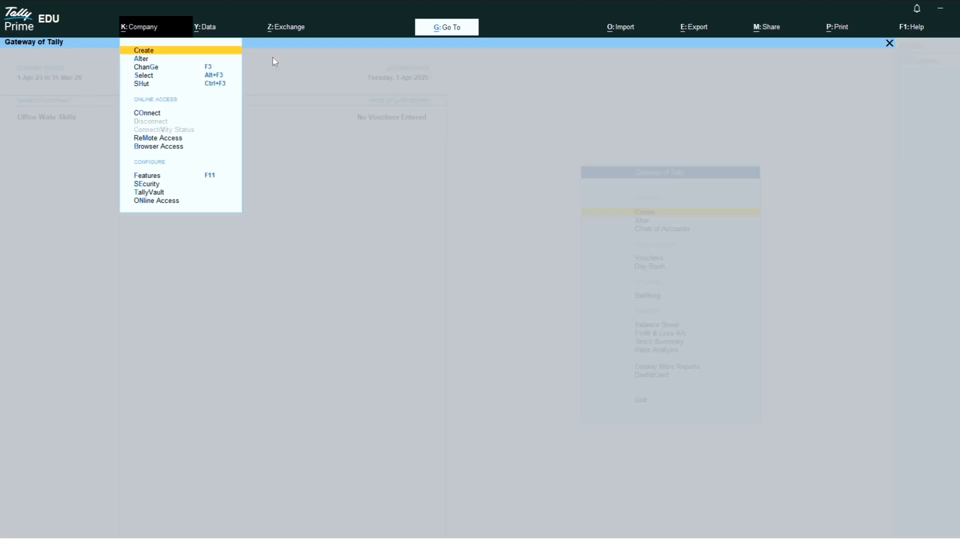
key("Down")
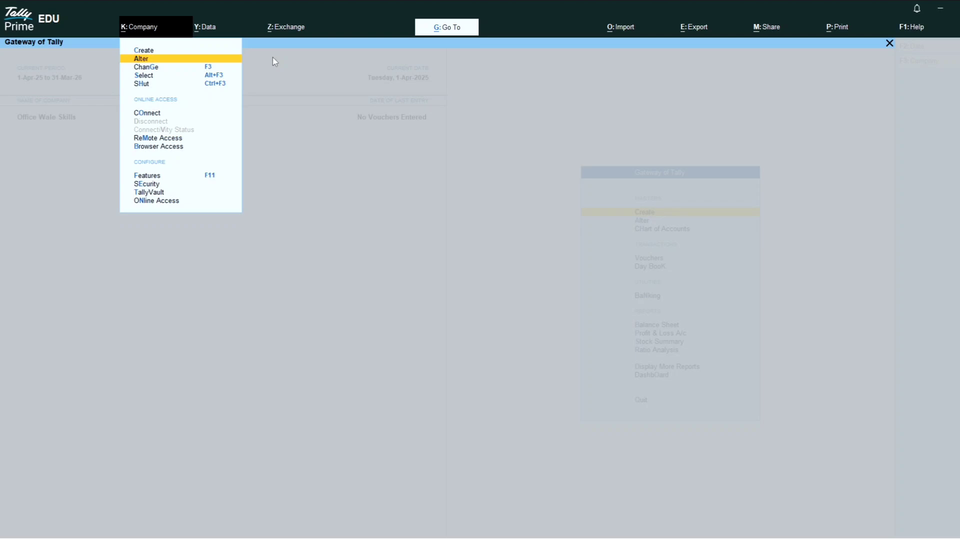
key("Return")
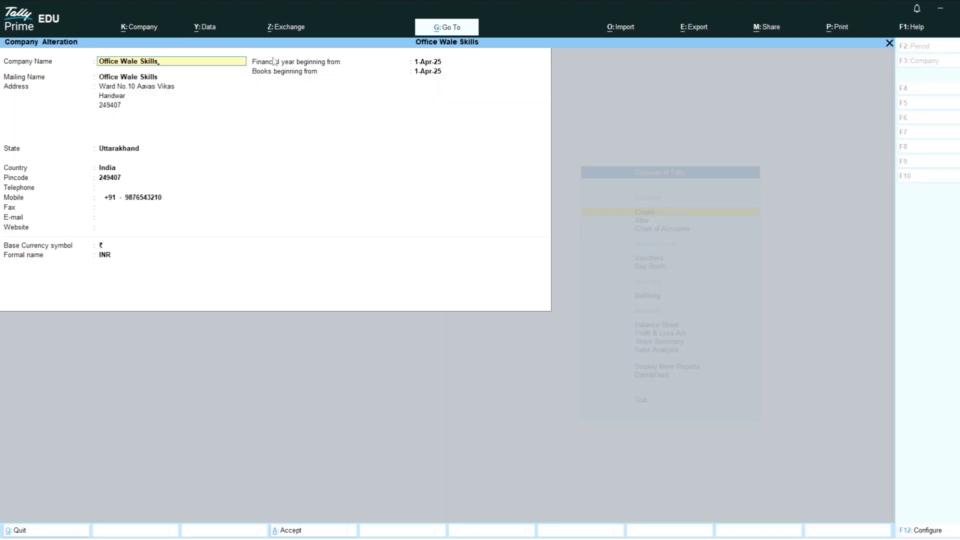
Exit Company Alteration without renaming Office Wale Skills, and bring up the Company menu.
type("-Dfshfjsh")
key("BackSpace")
key("BackSpace")
key("BackSpace")
key("BackSpace")
key("BackSpace")
key("BackSpace")
key("BackSpace")
key("BackSpace")
key("Escape")
key("Escape")
key("alt+k")
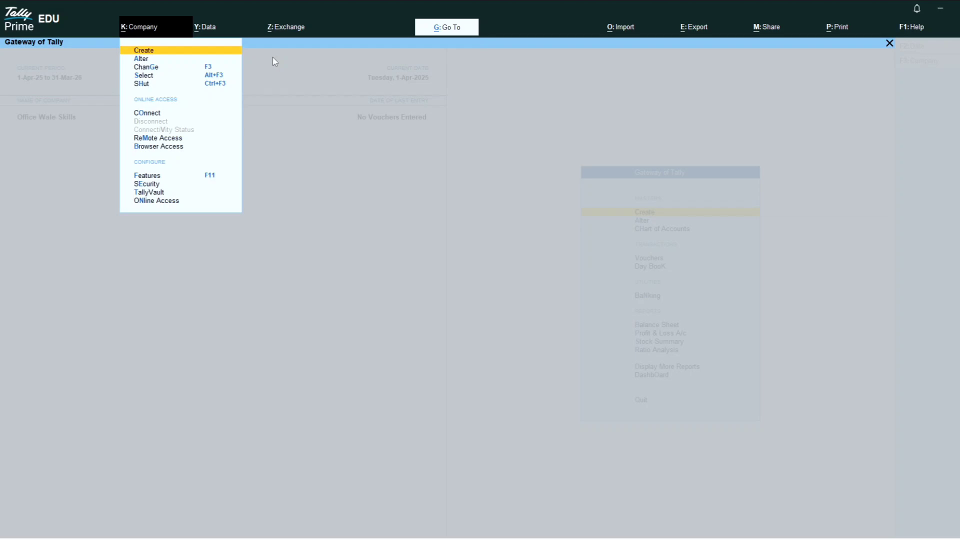
Load Shyam Ji Medical through K: Company > Select.
key("Down")
key("Down")
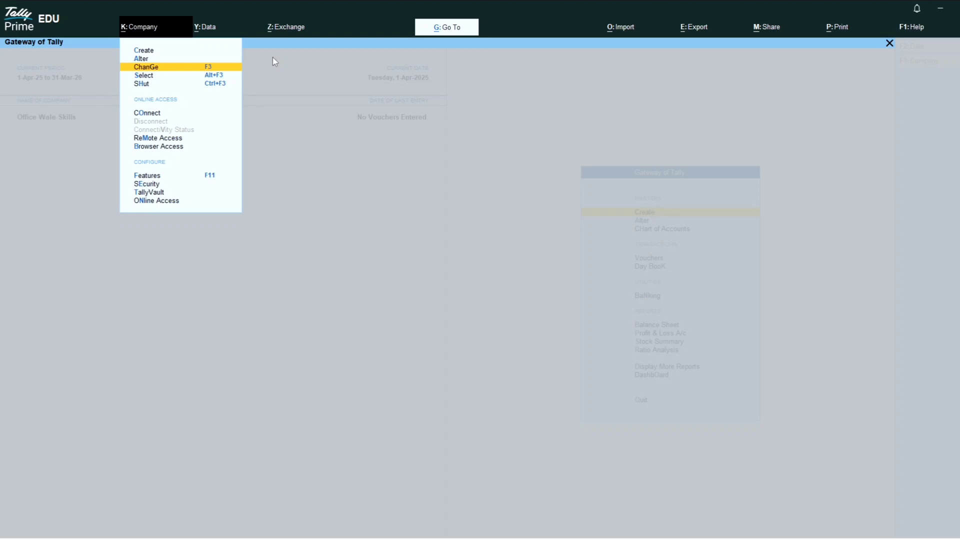
key("Escape")
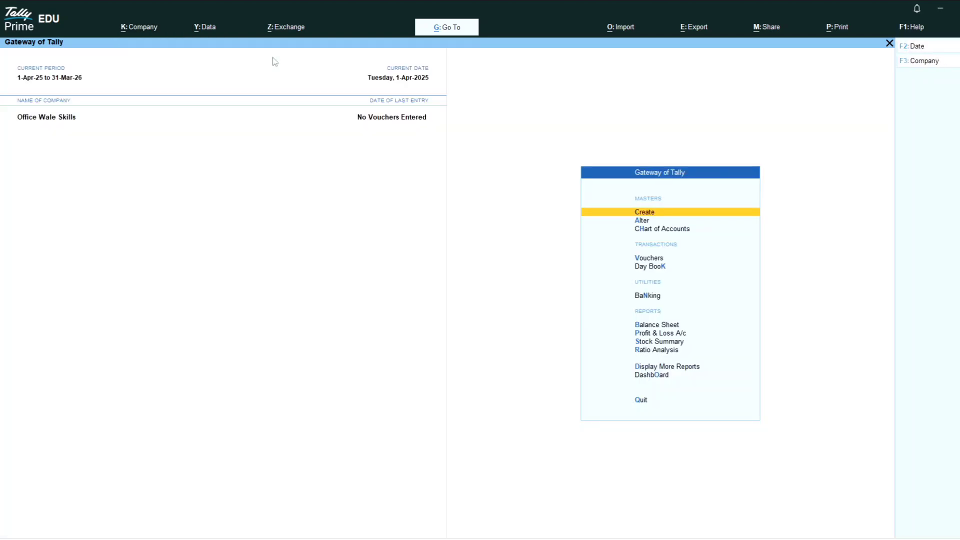
key("alt+k")
key("Down")
key("Down")
key("Down")
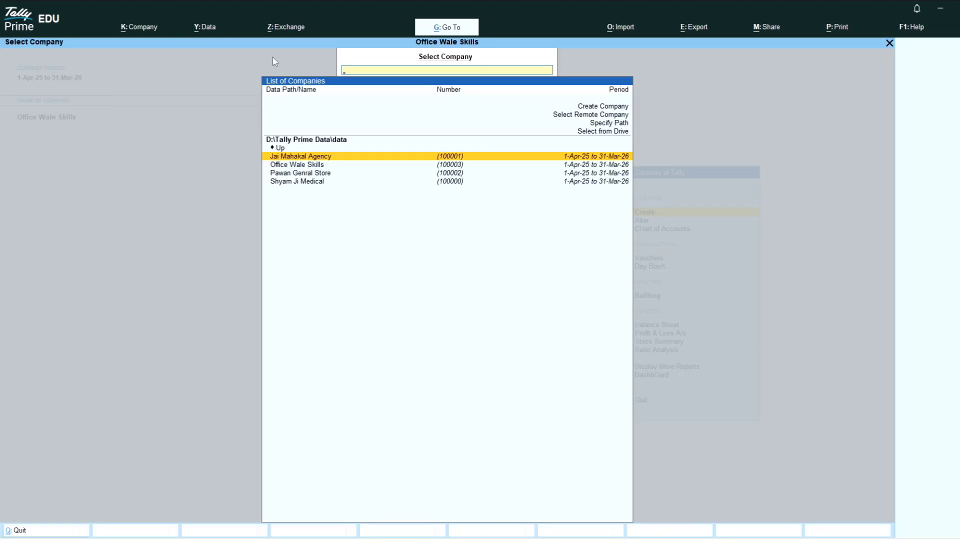
key("Down")
key("Down")
key("Down")
key("Return")
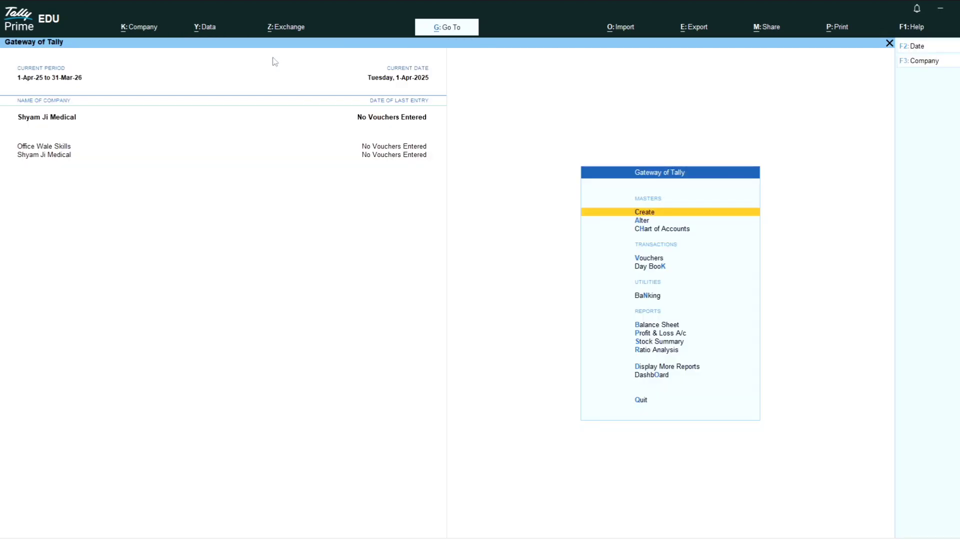
Load Jai Mahakal Agency, then go to the Change company option.
key("alt+k")
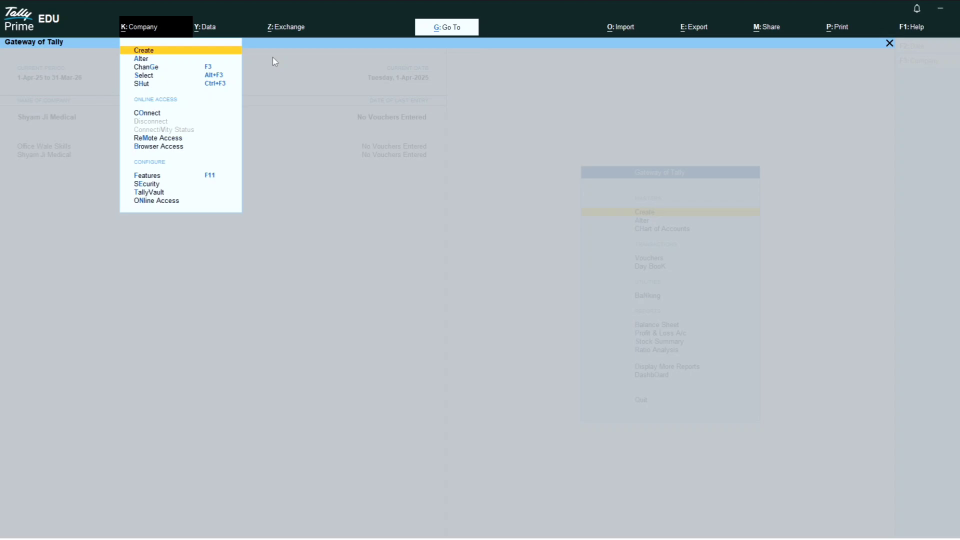
key("Down")
key("Down")
key("Down")
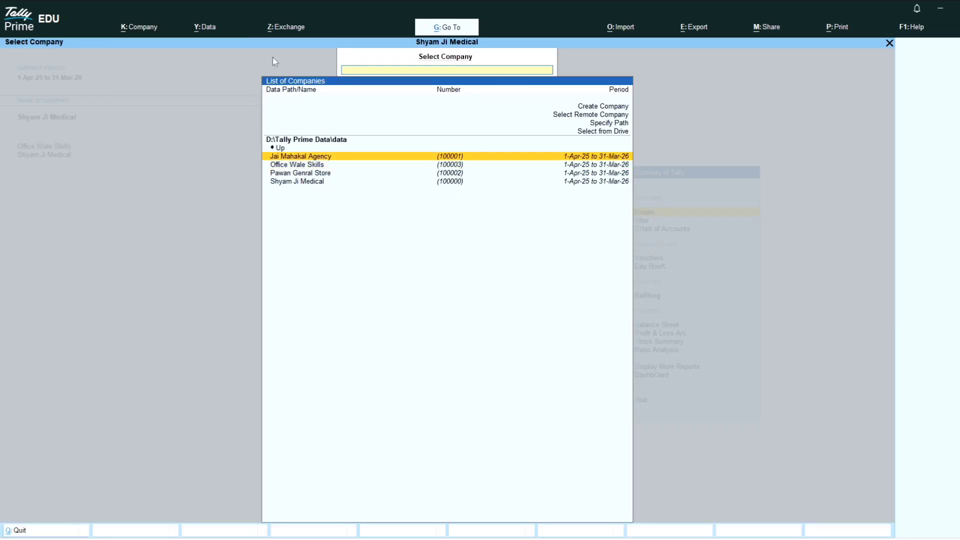
key("Return")
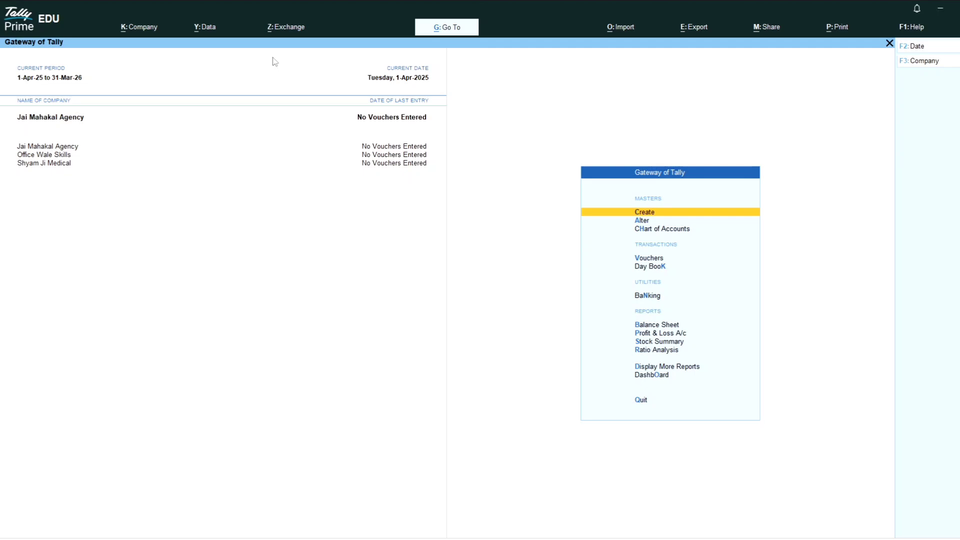
key("alt+k")
key("Down")
key("Down")
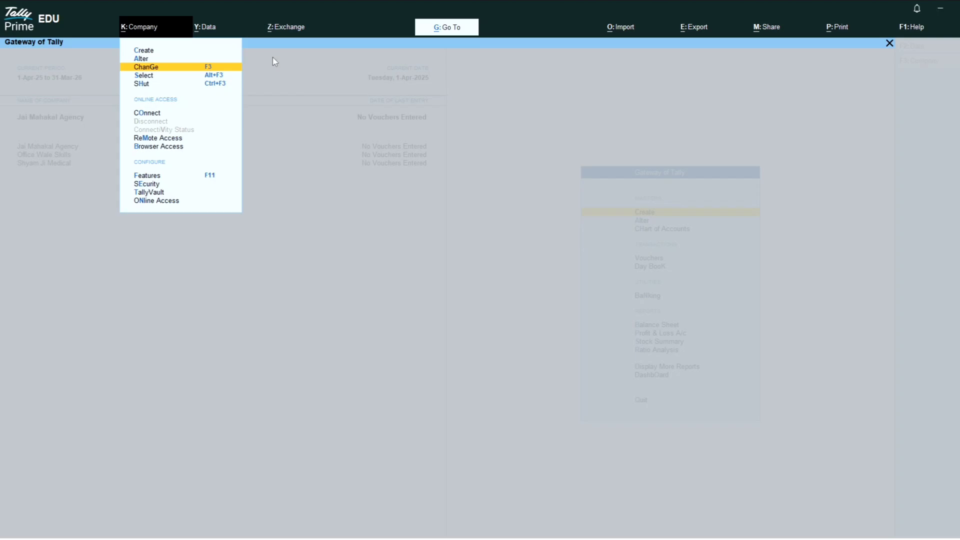
Make Office Wale Skills the current company from the loaded companies list.
key("Return")
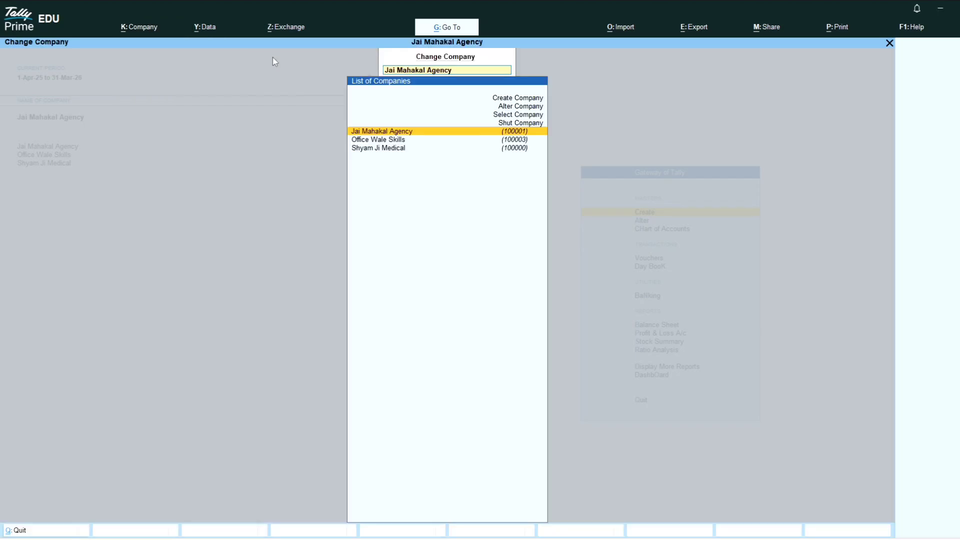
key("Down")
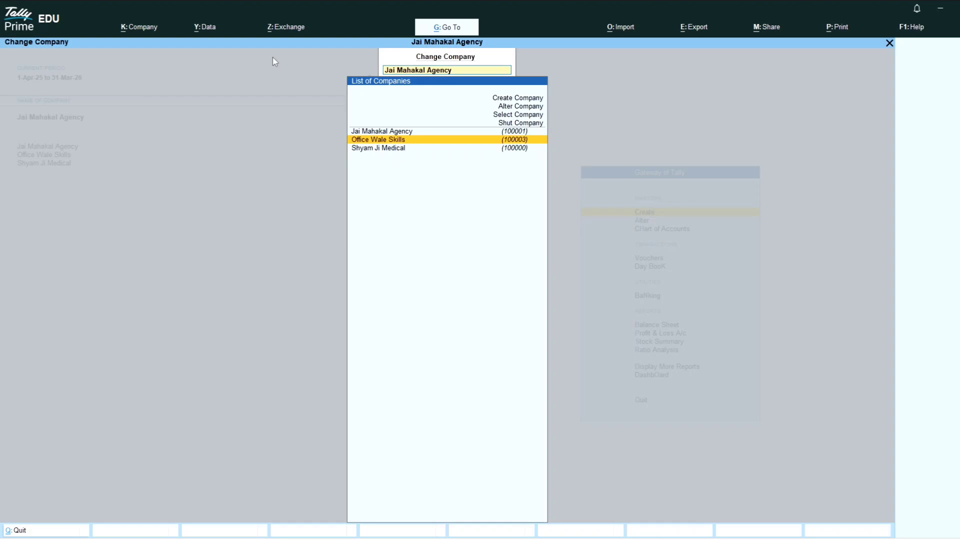
key("Return")
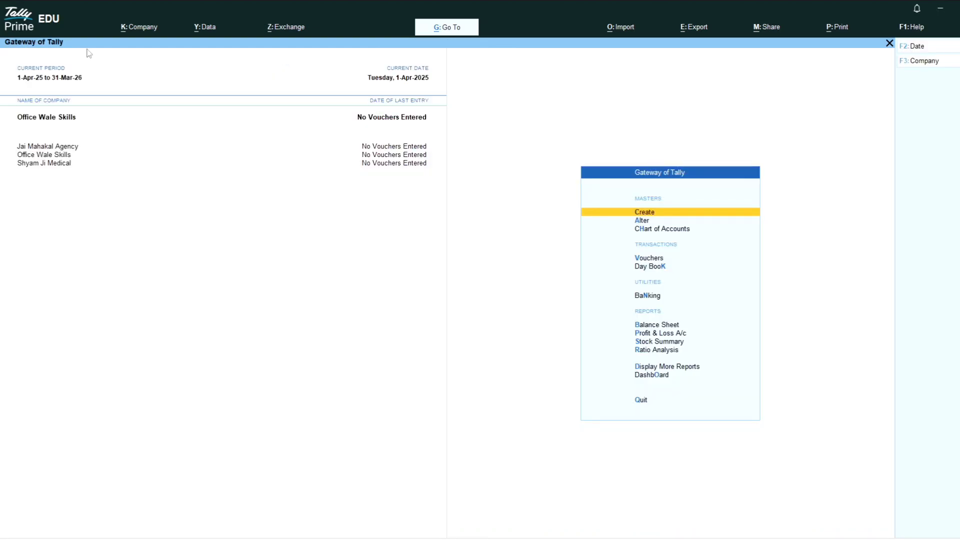
left_click(70, 123)
key("Return")
Load Pawan Genral Store via K: Company > Select.
key("alt+k")
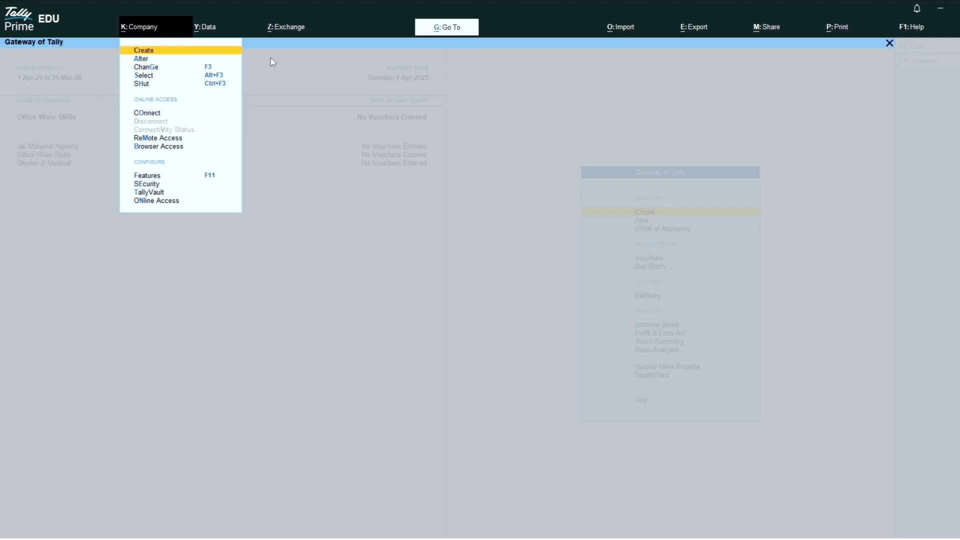
key("Down")
key("Down")
key("Down")
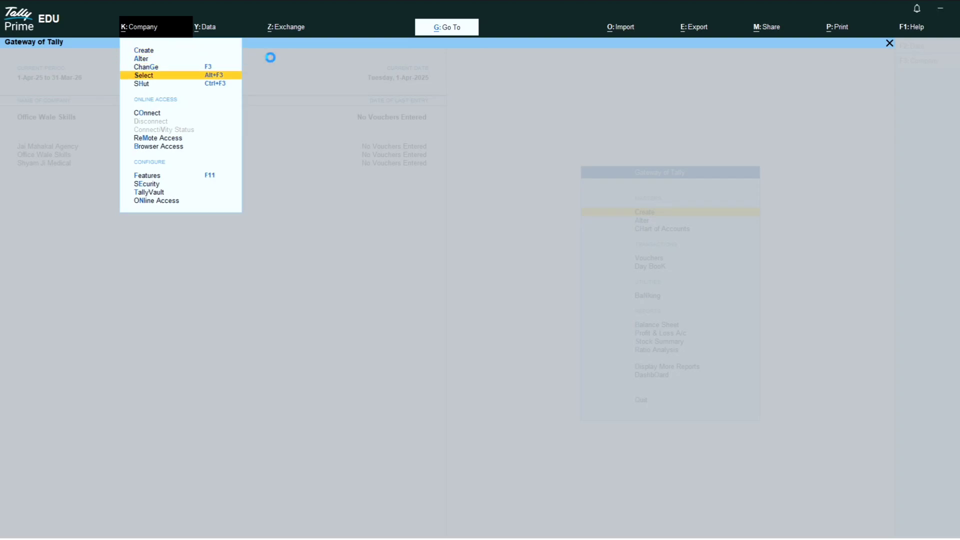
key("Return")
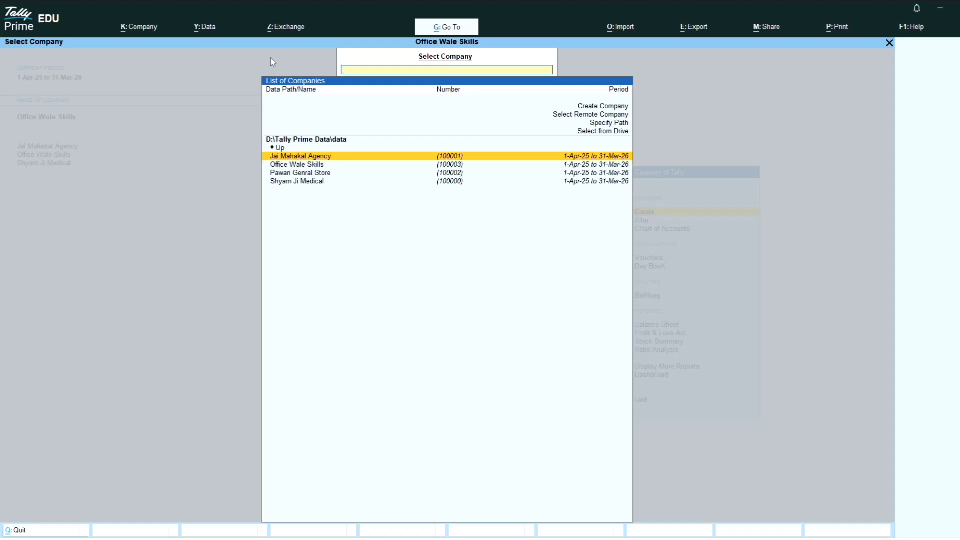
key("Down")
key("Down")
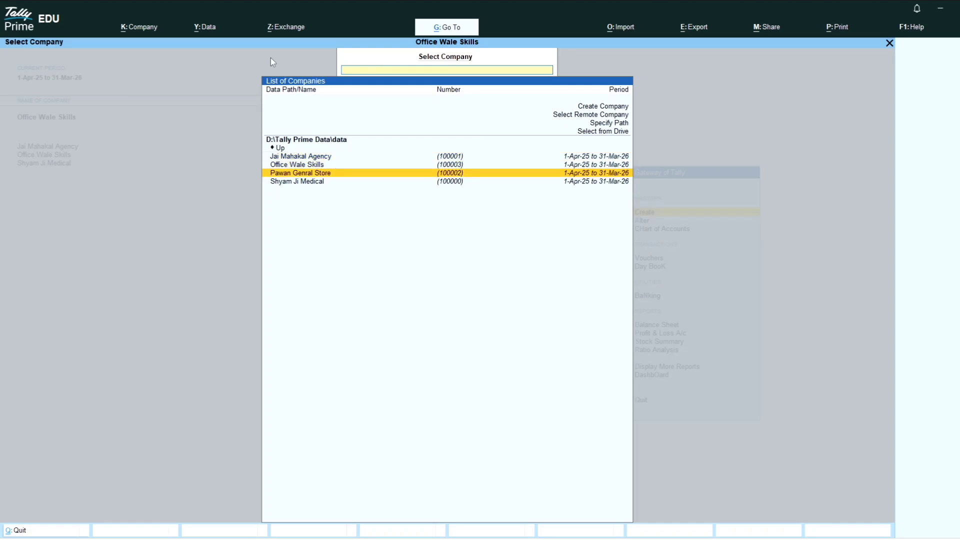
key("Return")
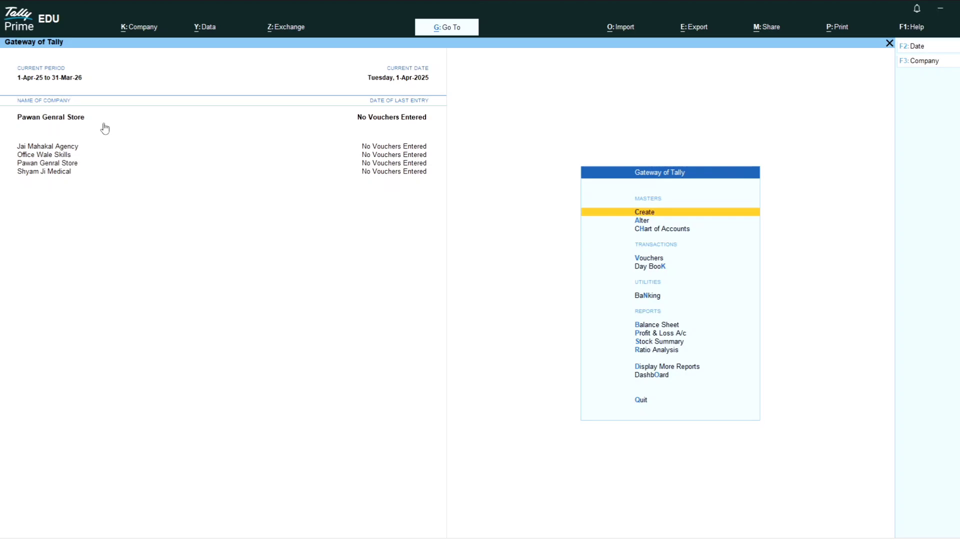
Shut Pawan Genral Store from the Company menu.
key("alt+k")
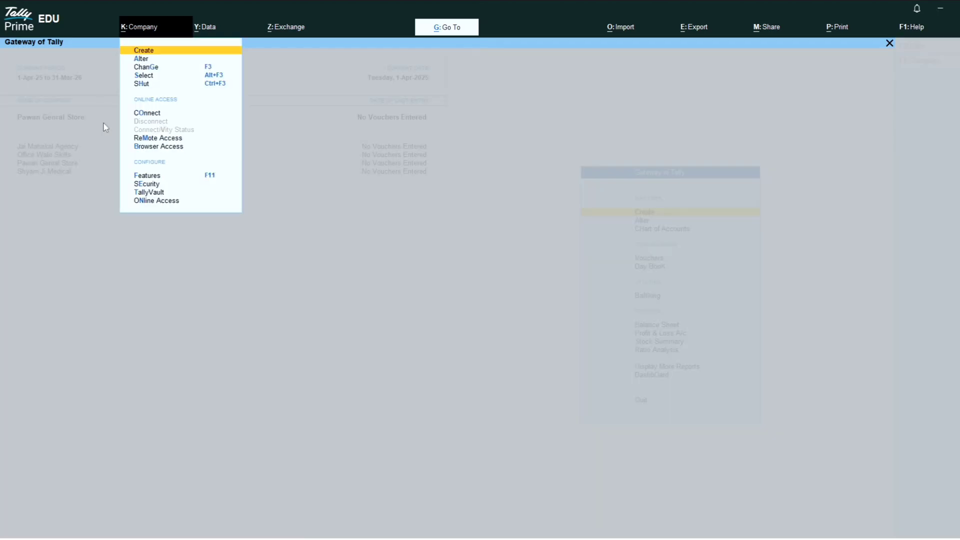
key("Down")
key("Down")
key("Down")
key("Down")
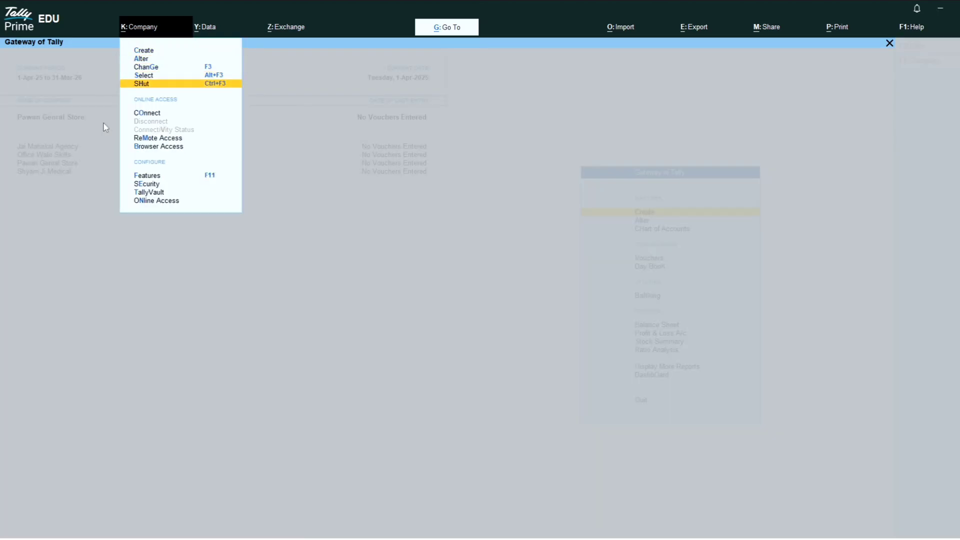
key("Return")
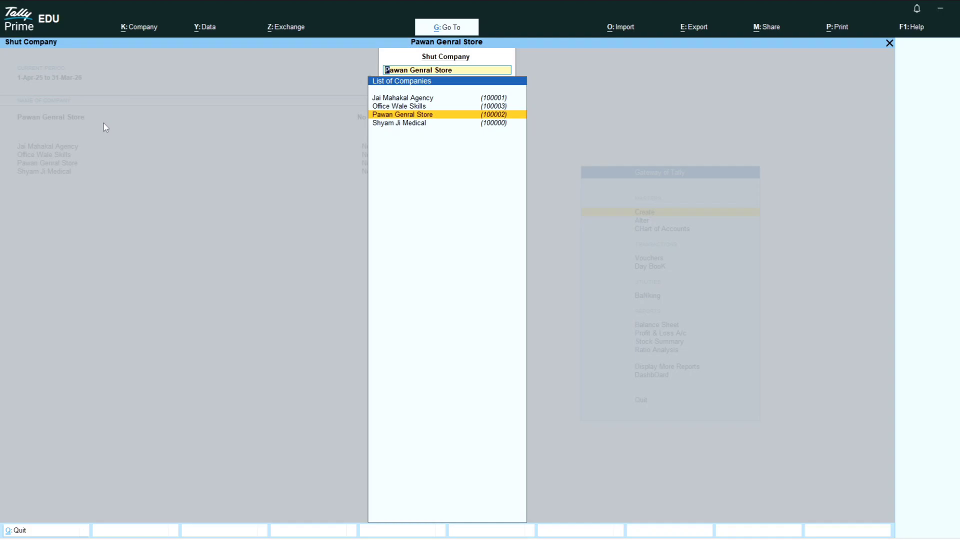
key("Return")
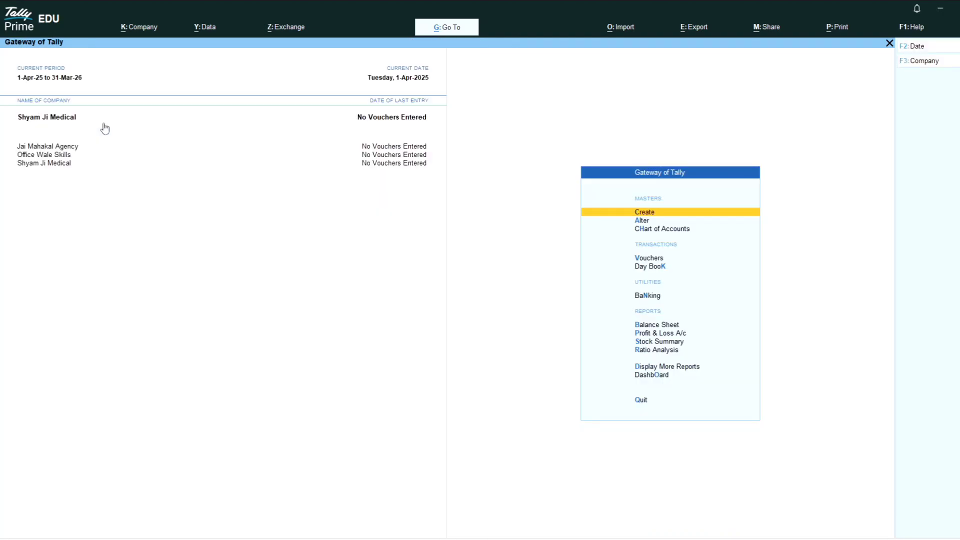
Shut Shyam Ji Medical using Ctrl+F3.
key("alt+k")
key("Down")
key("Down")
key("Down")
key("Down")
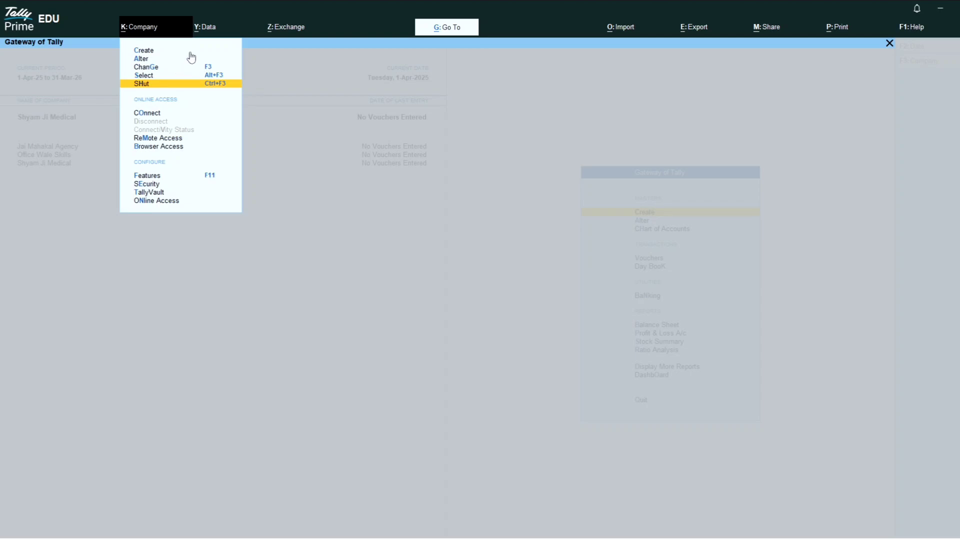
key("Escape")
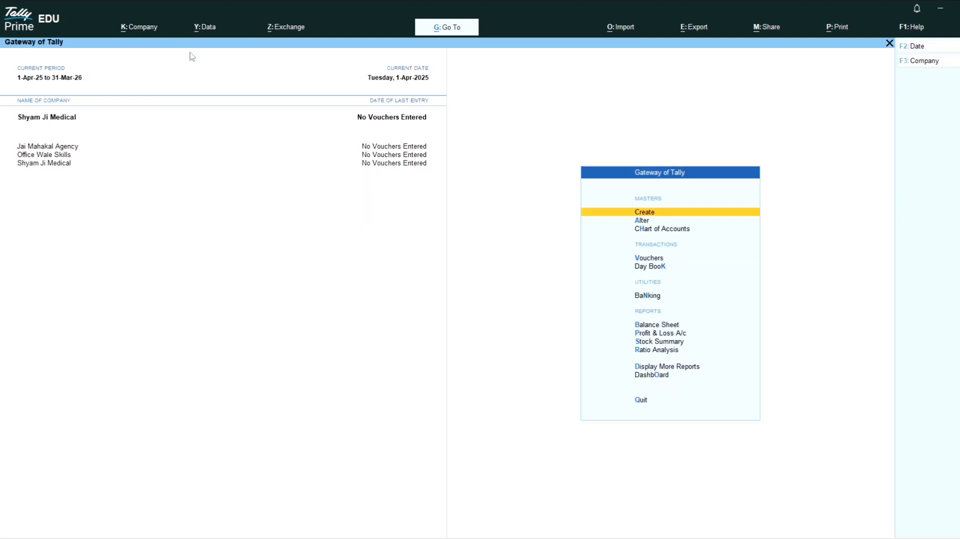
key("ctrl")
key("ctrl+F3")
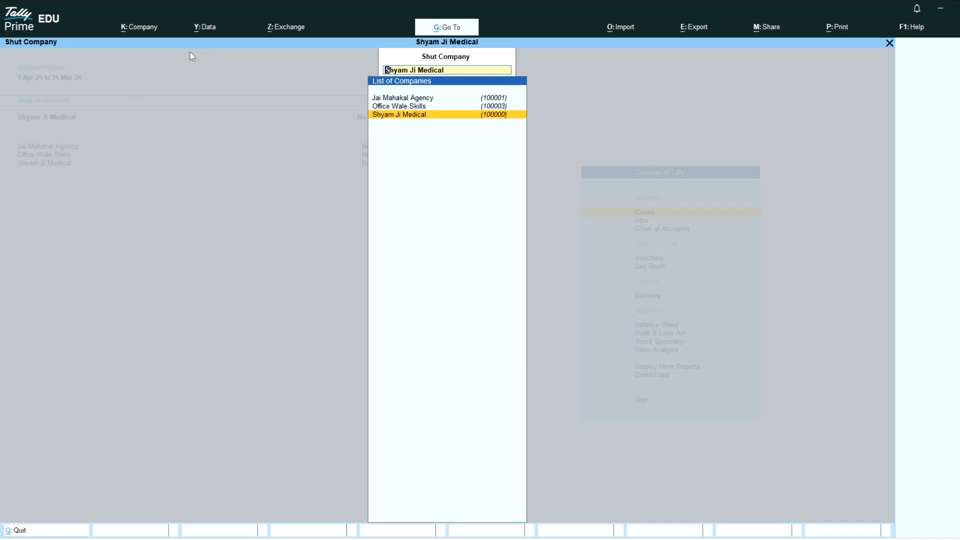
key("Return")
Shut Jai Mahakal Agency with Ctrl+F3, leaving Office Wale Skills as the only open company.
key("ctrl")
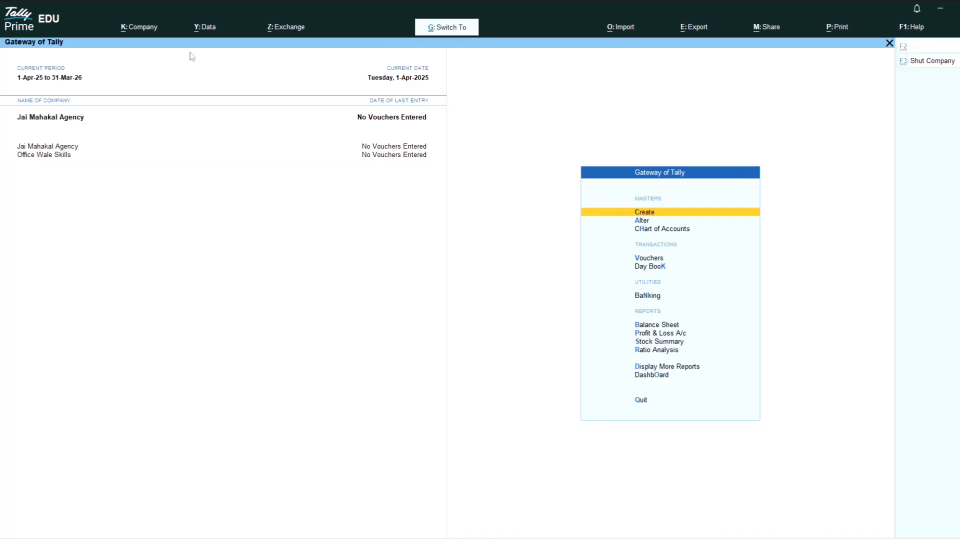
key("ctrl+F3")
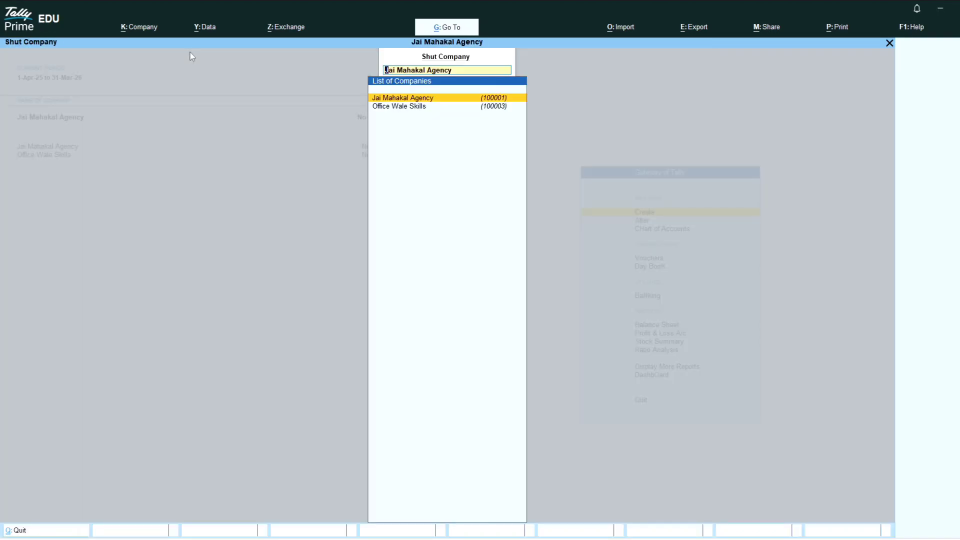
key("Return")
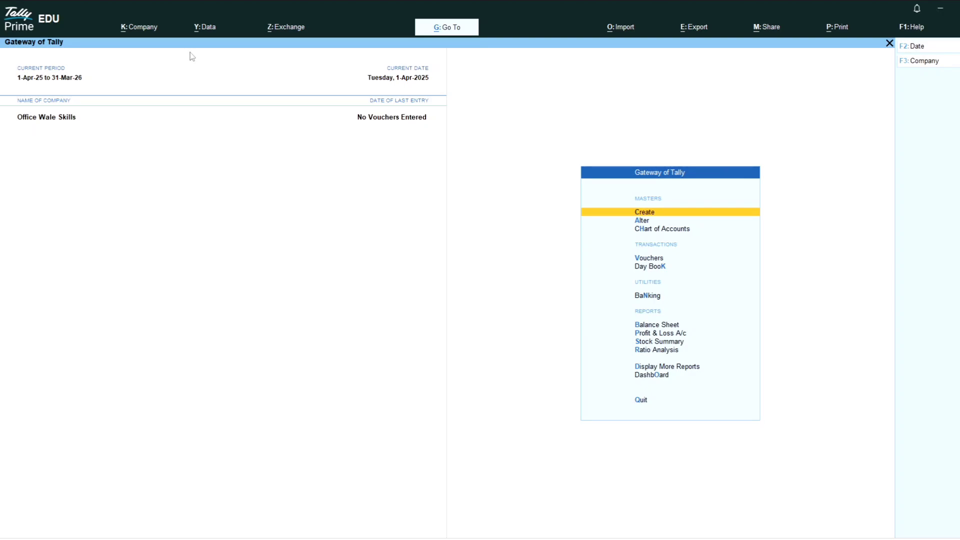
key("ctrl")
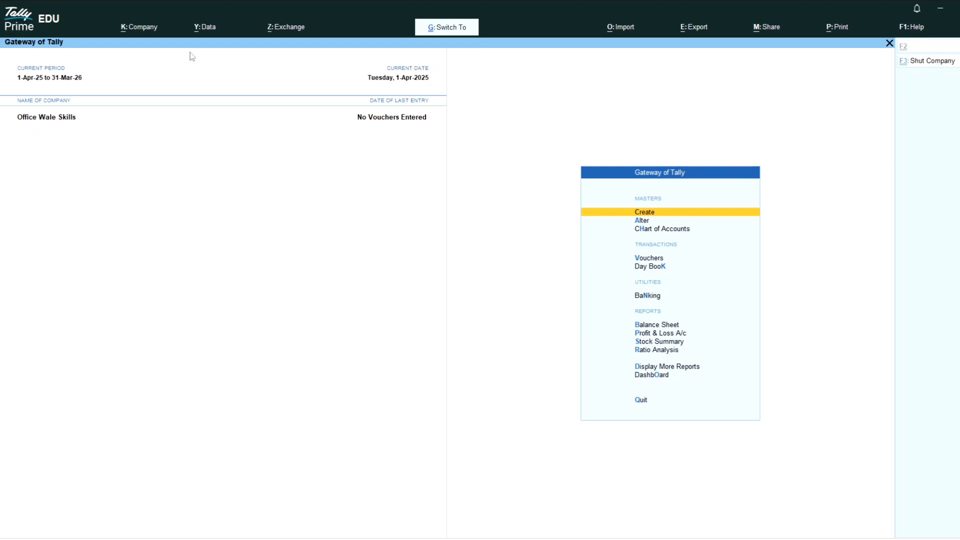
key("ctrl")
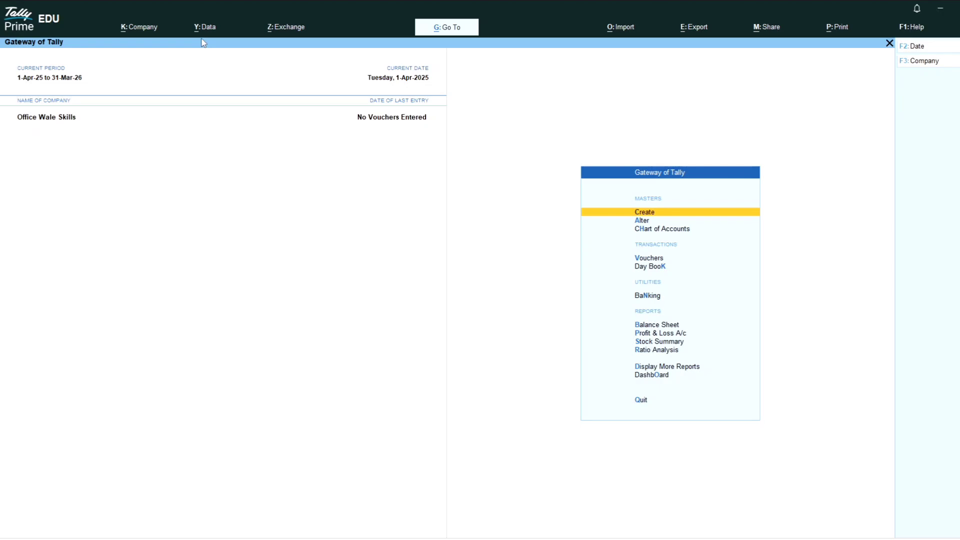
key("alt+y")
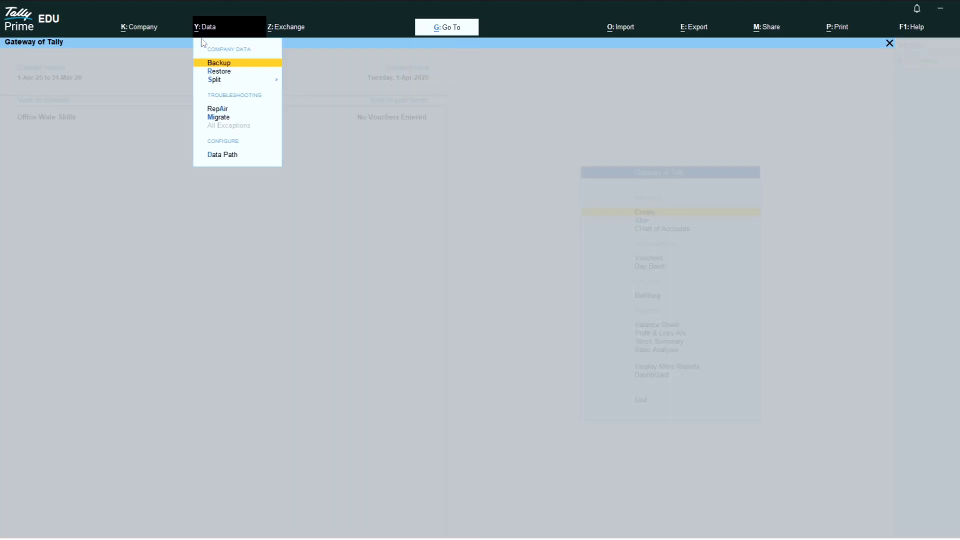
key("Down")
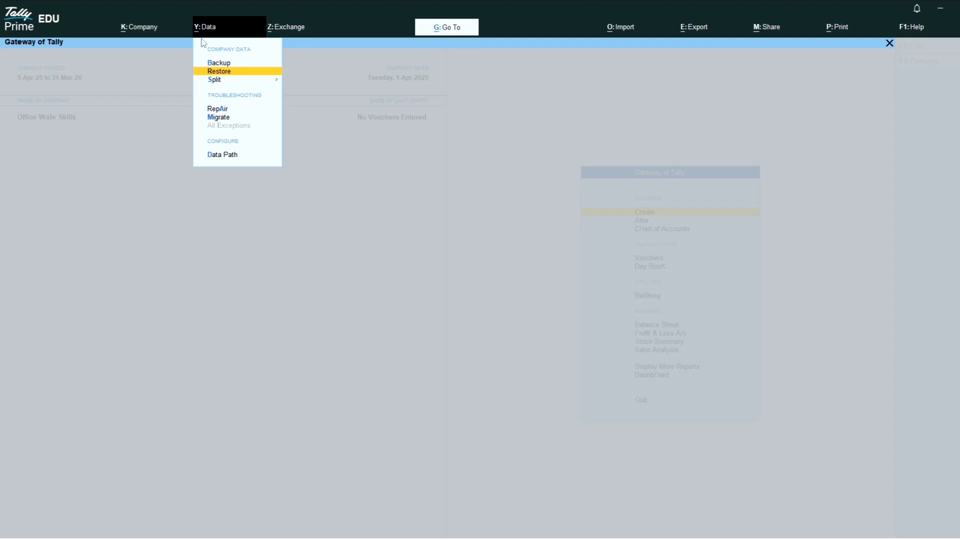
key("Down")
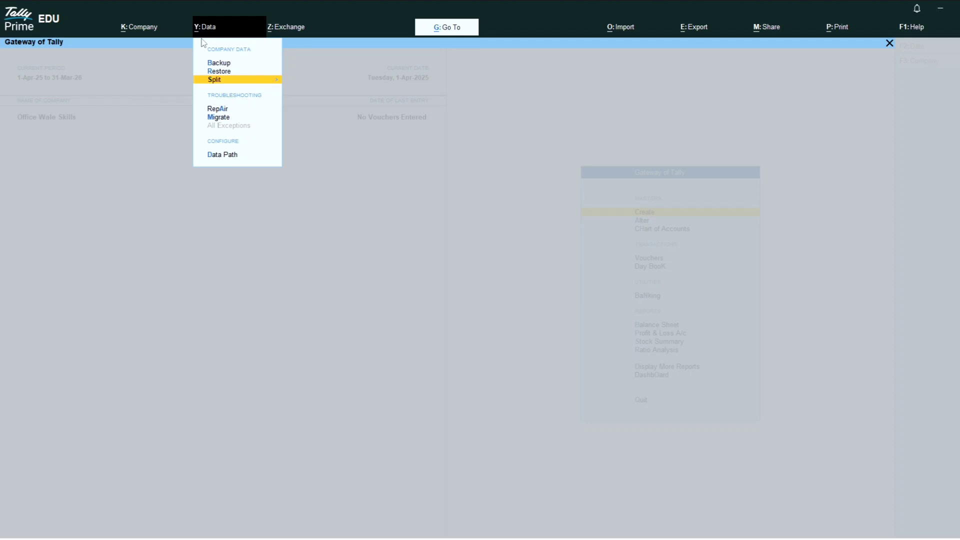
key("Down")
key("Down")
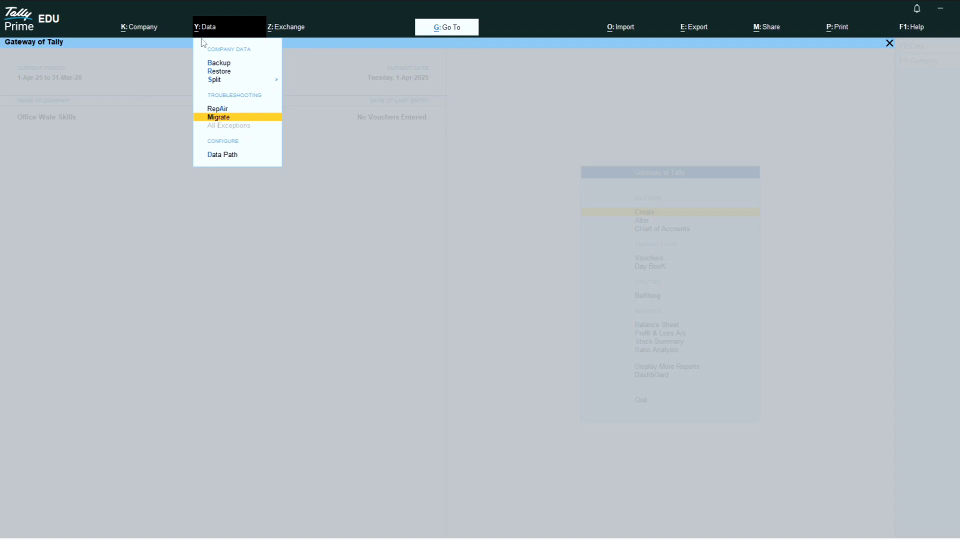
key("Up")
key("Up")
key("Up")
key("Down")
key("Down")
key("Down")
key("Escape")
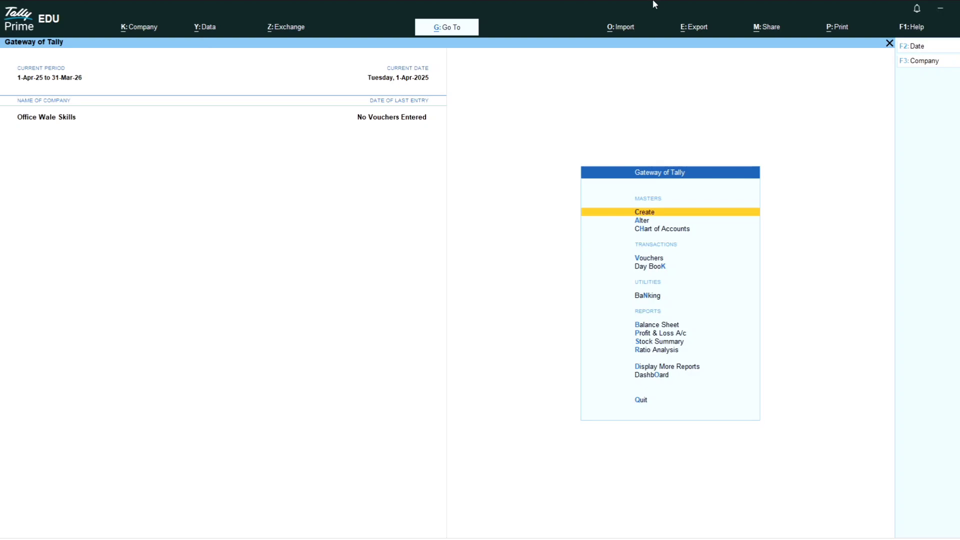
Check the GST Returns export list, close it, then bring up the Print menu.
left_click(700, 28)
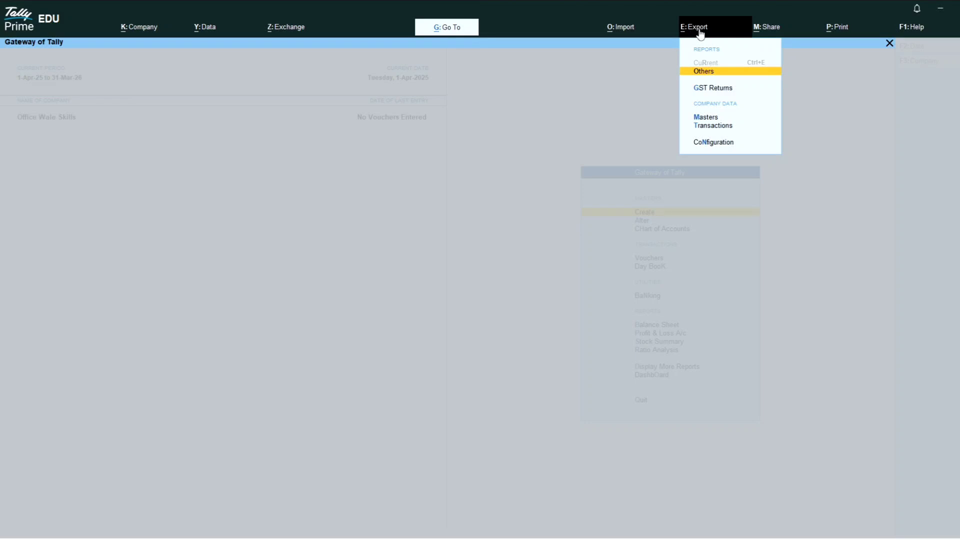
key("Down")
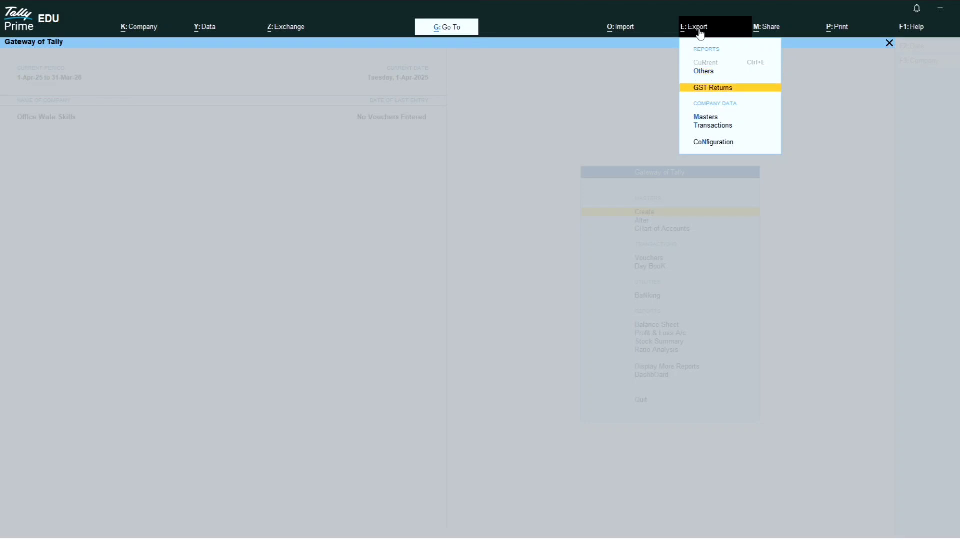
key("Return")
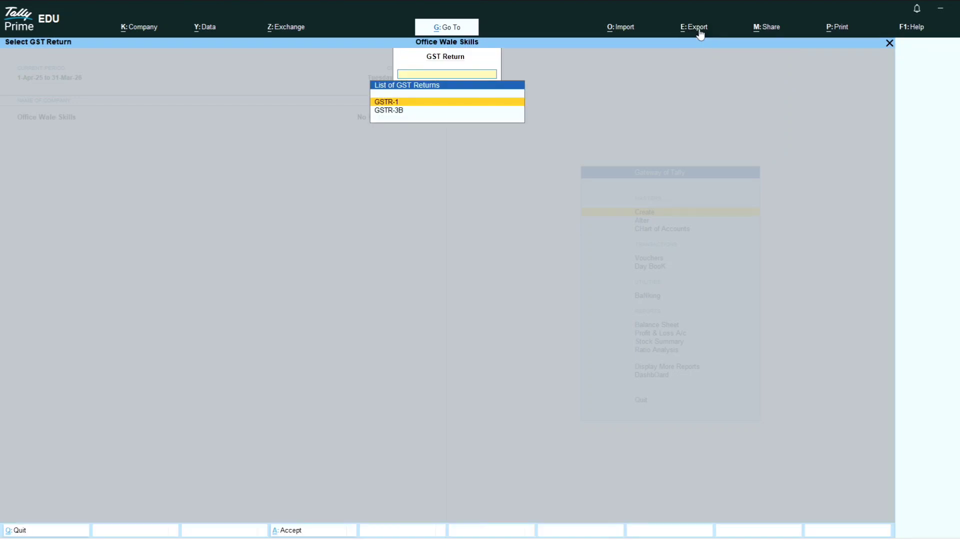
key("Escape")
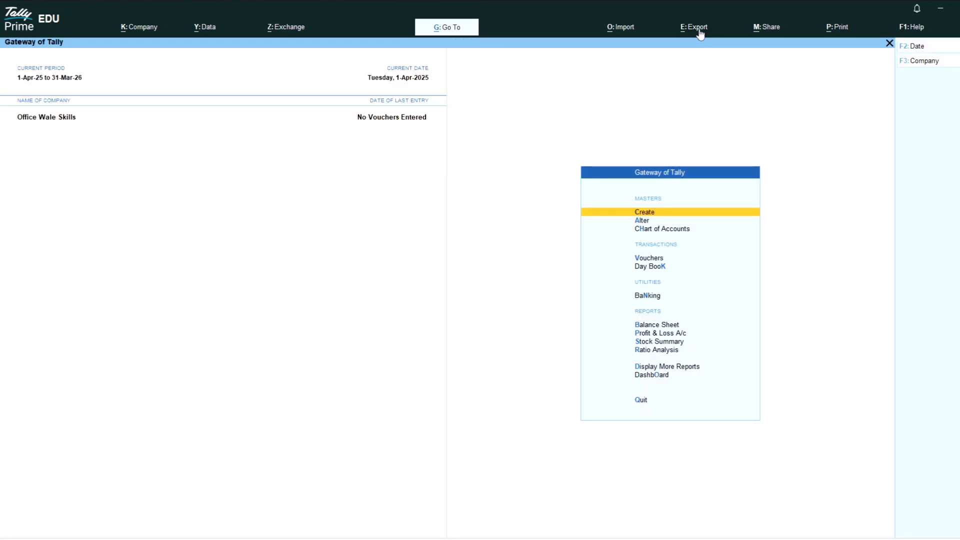
left_click(700, 31)
left_click(836, 28)
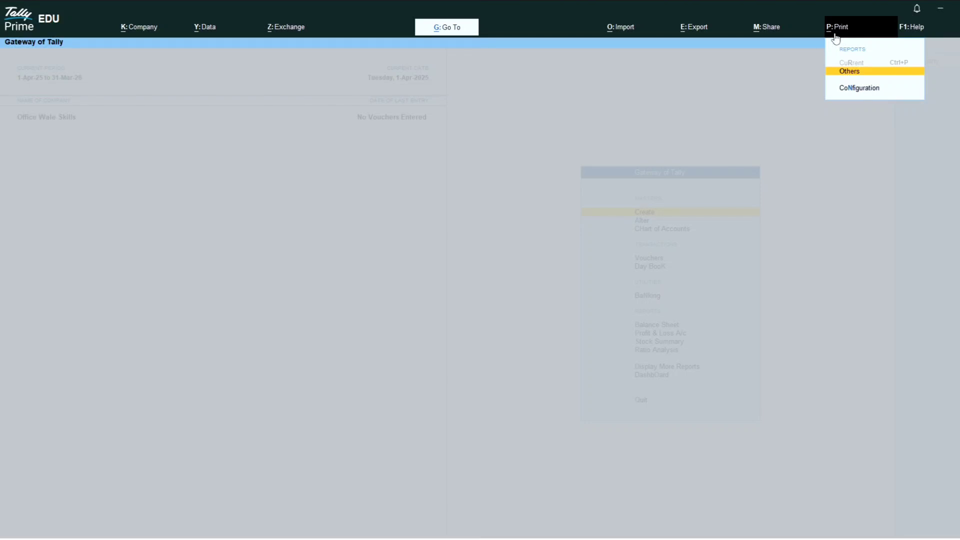
Open Print Configuration and expand the full list of print settings.
key("Down")
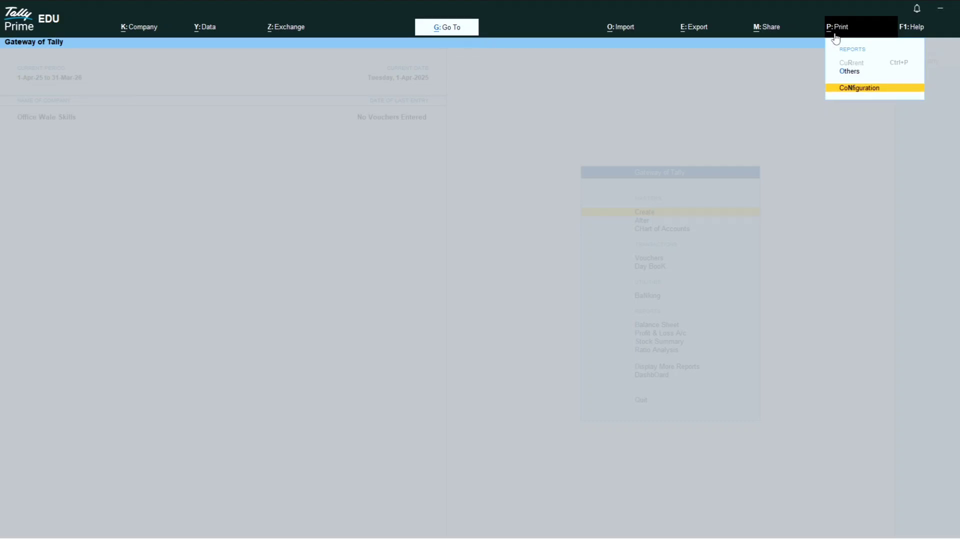
key("Return")
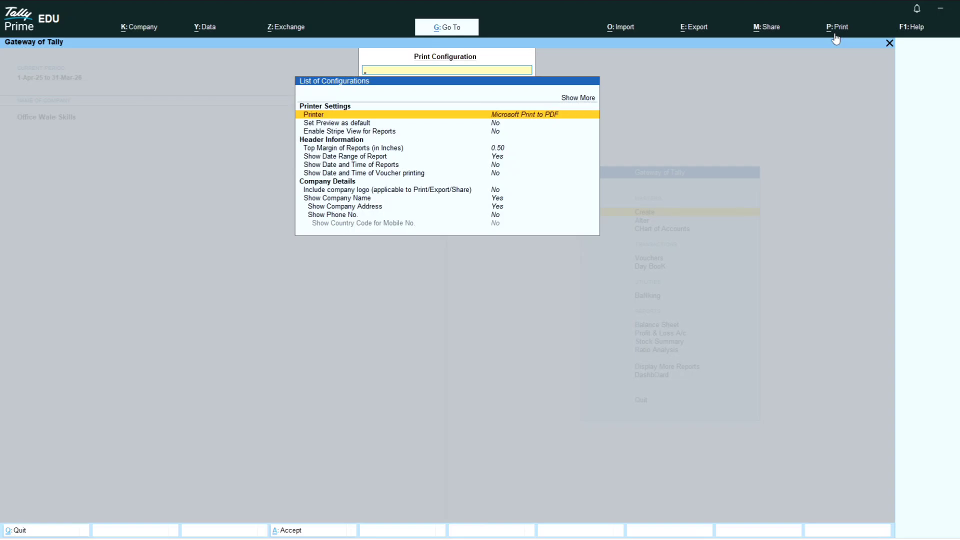
key("Down")
key("Down")
key("Down")
key("Down")
key("Down")
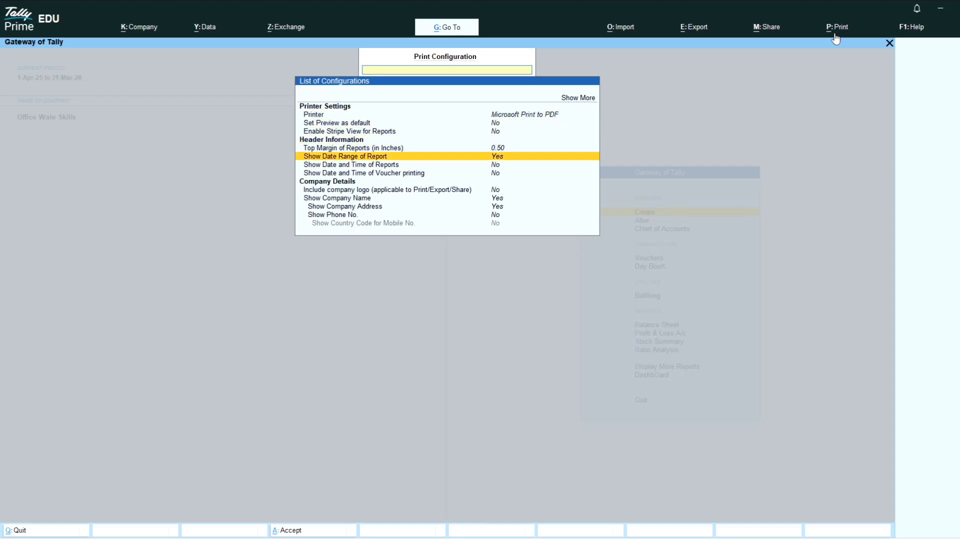
key("Up")
key("Up")
key("Up")
key("Up")
key("Up")
Review Print Format, Printer, Paper Type, Stripe View and Top Margin, then close the configuration.
key("Up")
key("Return")
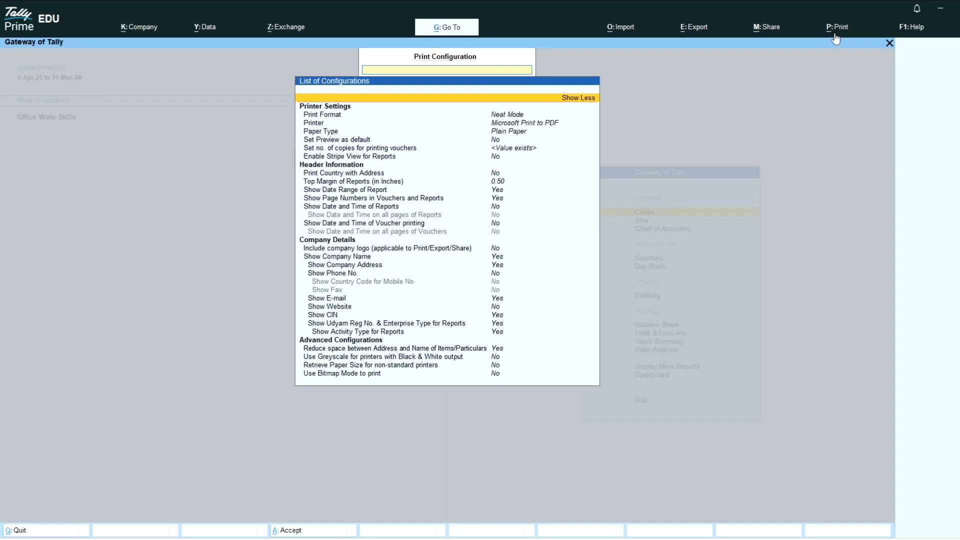
key("Down")
key("Down")
key("Down")
key("Up")
key("Up")
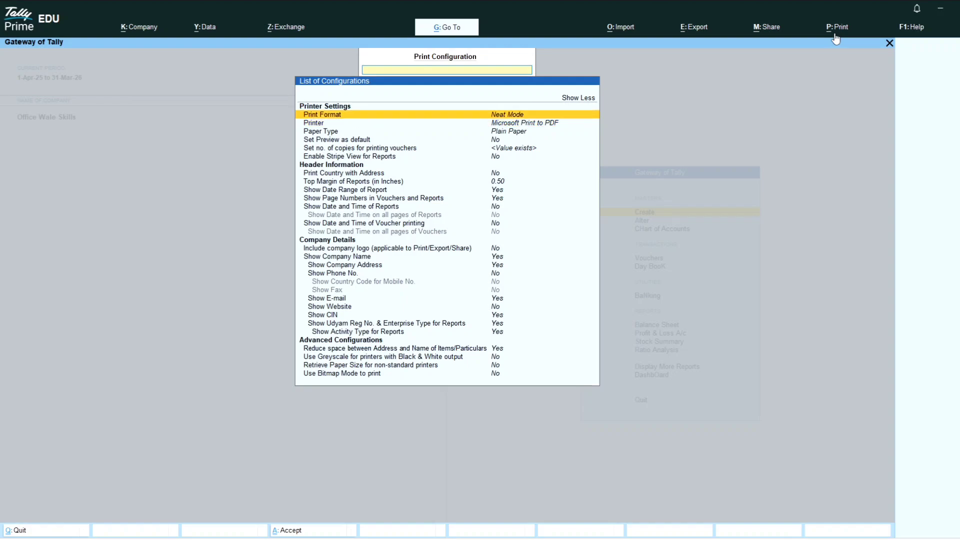
key("Down")
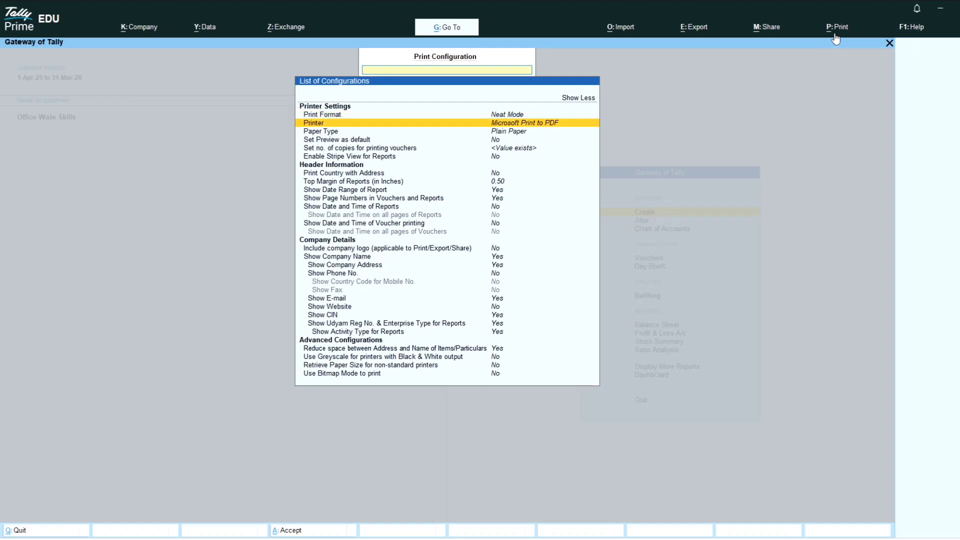
key("Down")
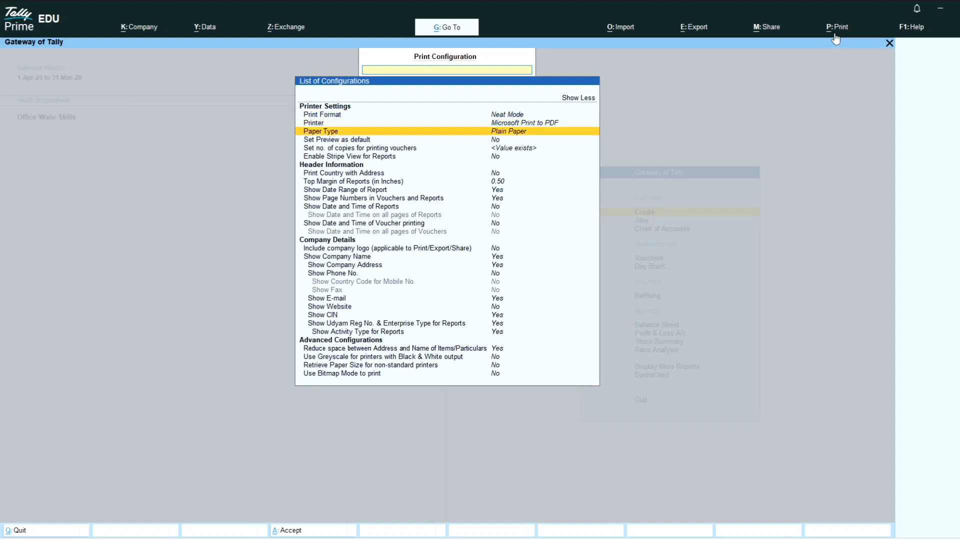
key("Down")
key("Down")
key("Down")
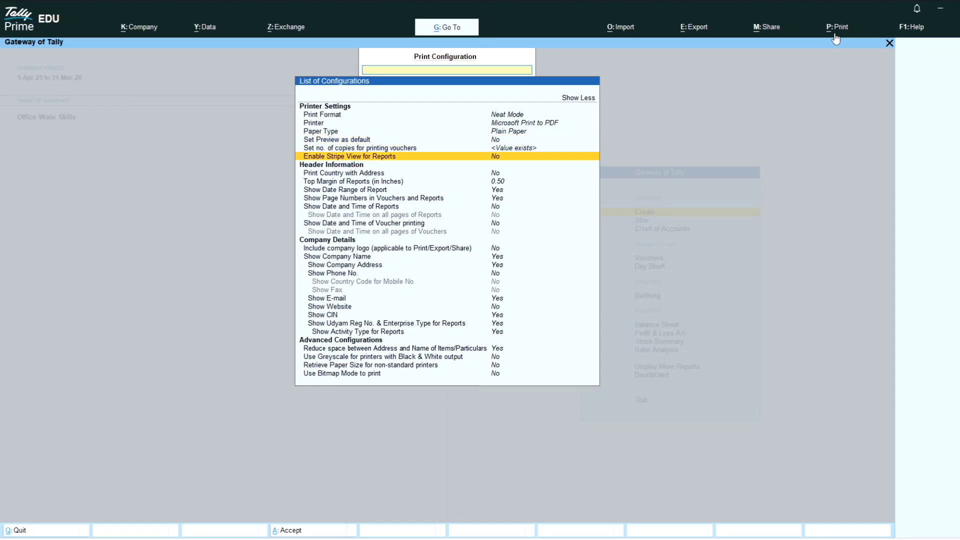
key("Down")
key("Down")
key("Down")
key("Down")
key("Down")
key("Down")
key("Down")
key("Up")
key("Up")
key("Up")
key("Up")
key("Up")
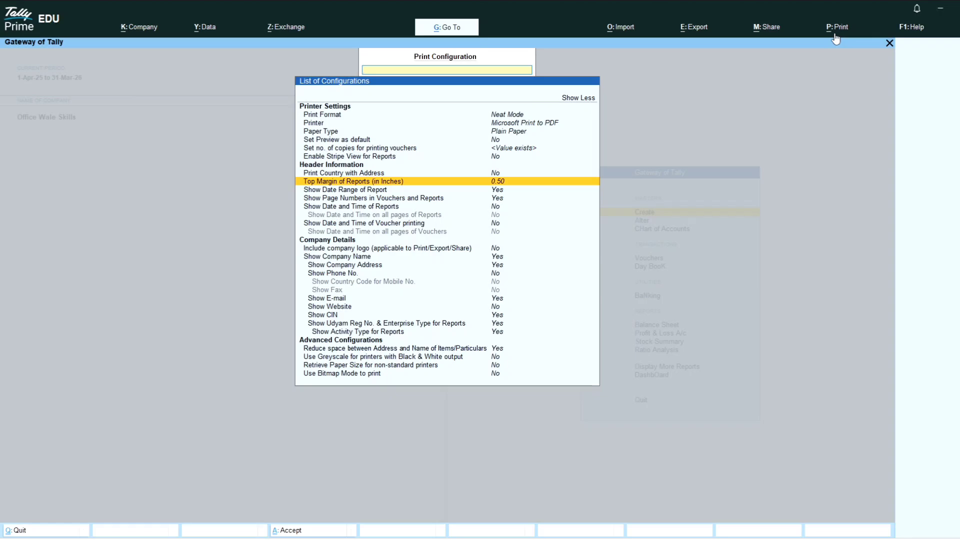
key("Escape")
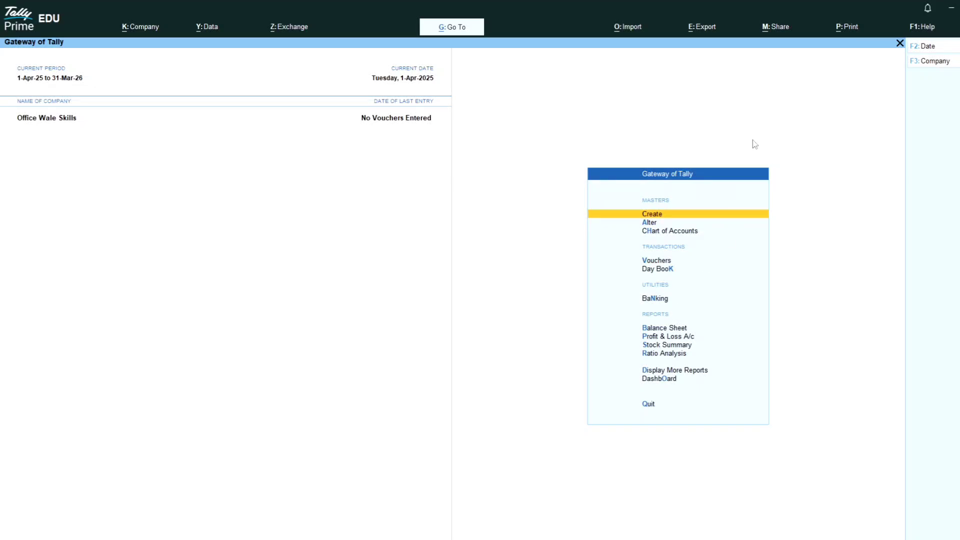
key("Return")
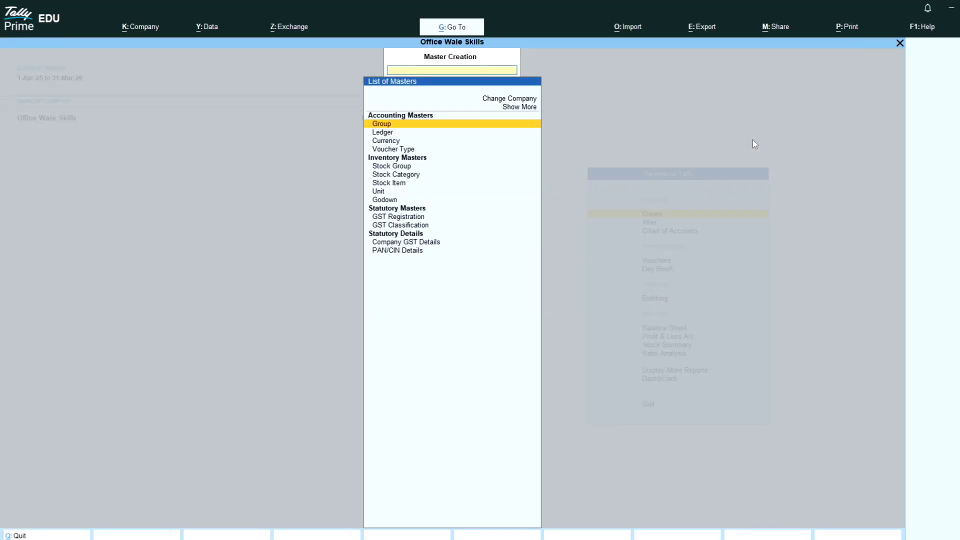
key("Down")
key("Down")
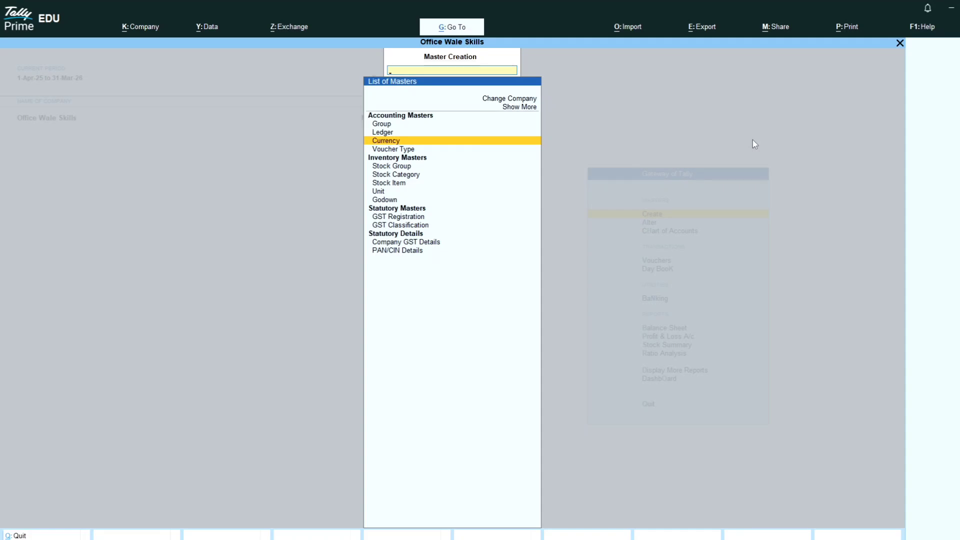
key("Down")
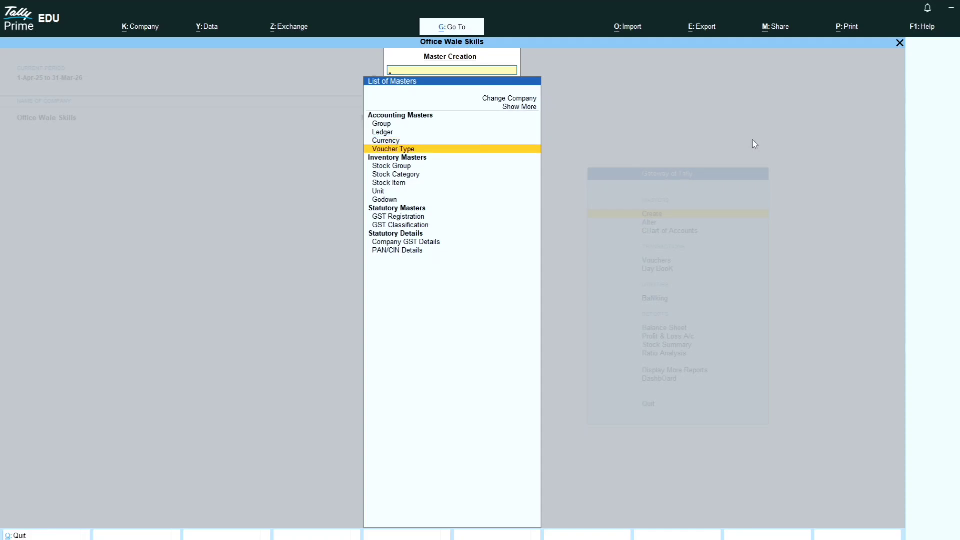
key("Escape")
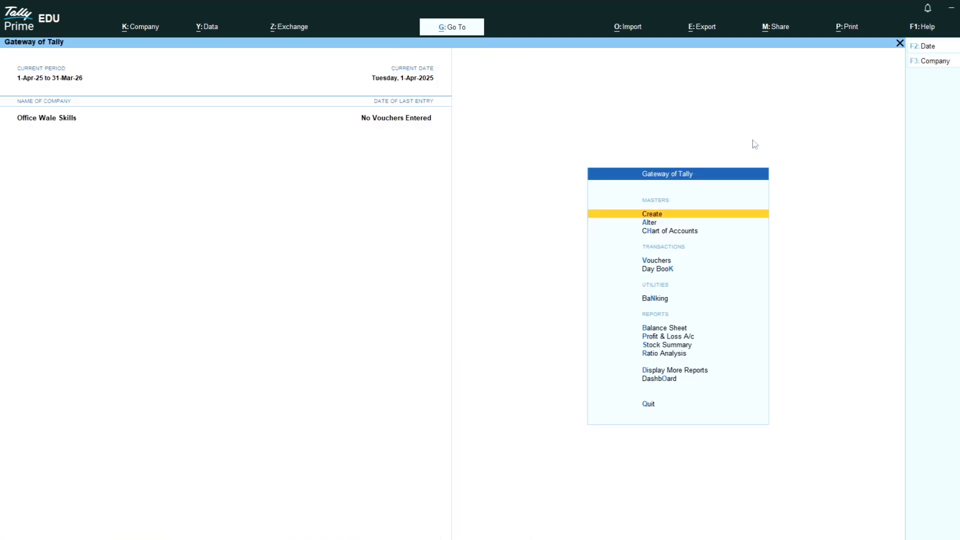
key("Down")
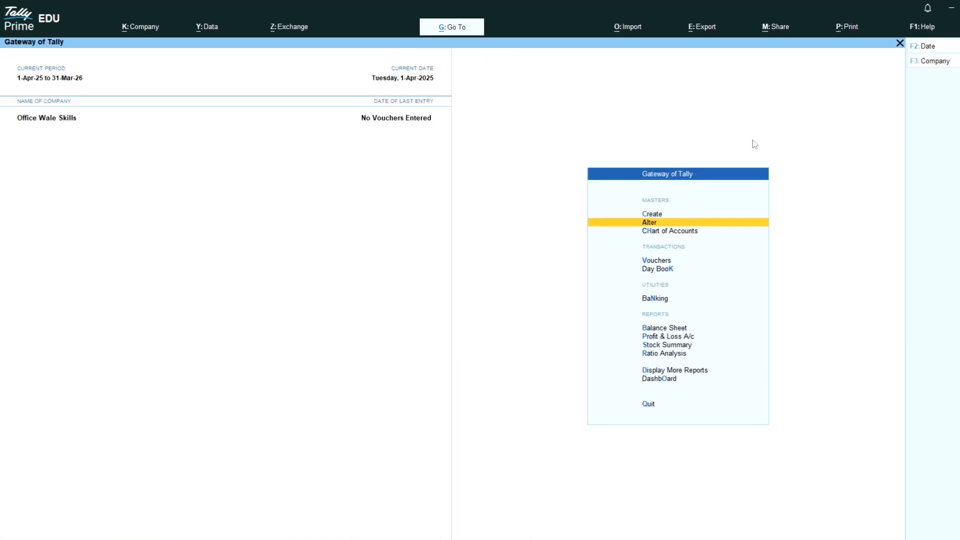
key("Return")
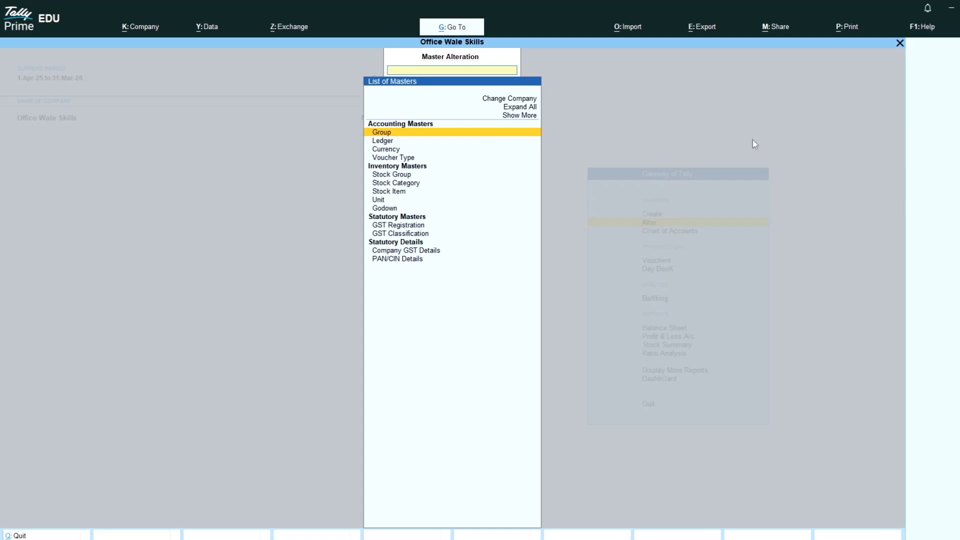
key("Escape")
key("Down")
key("Down")
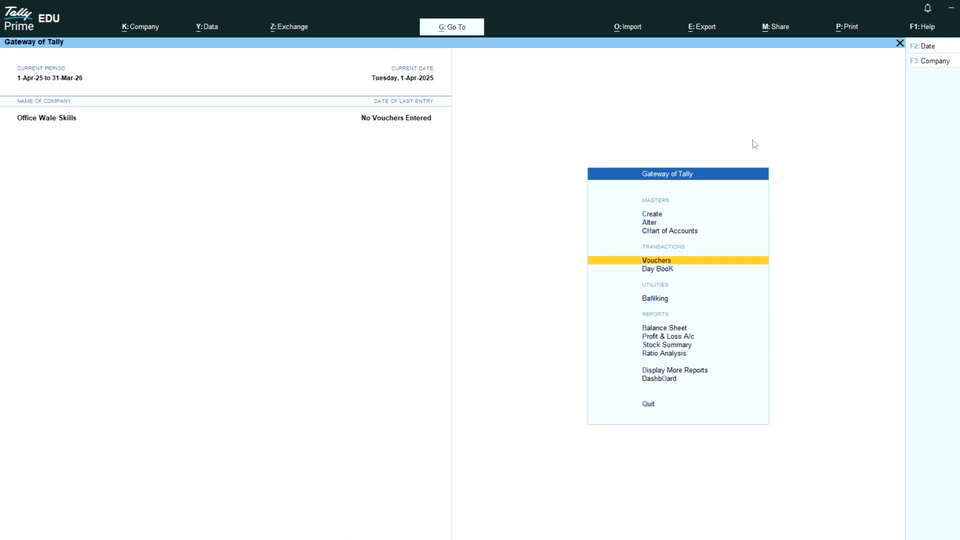
Open voucher entry and keep the voucher date at 1-Apr-25.
key("Return")
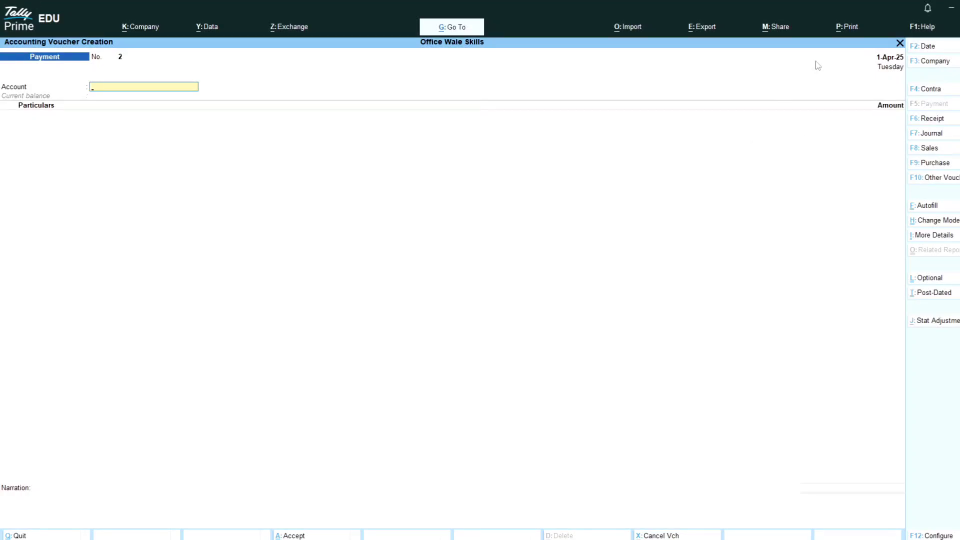
left_click(926, 53)
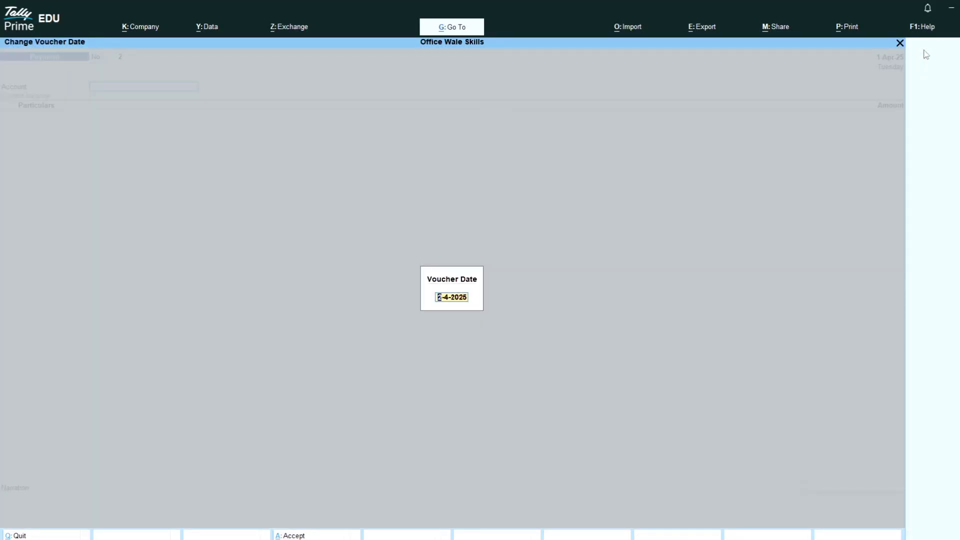
key("BackSpace")
key("Escape")
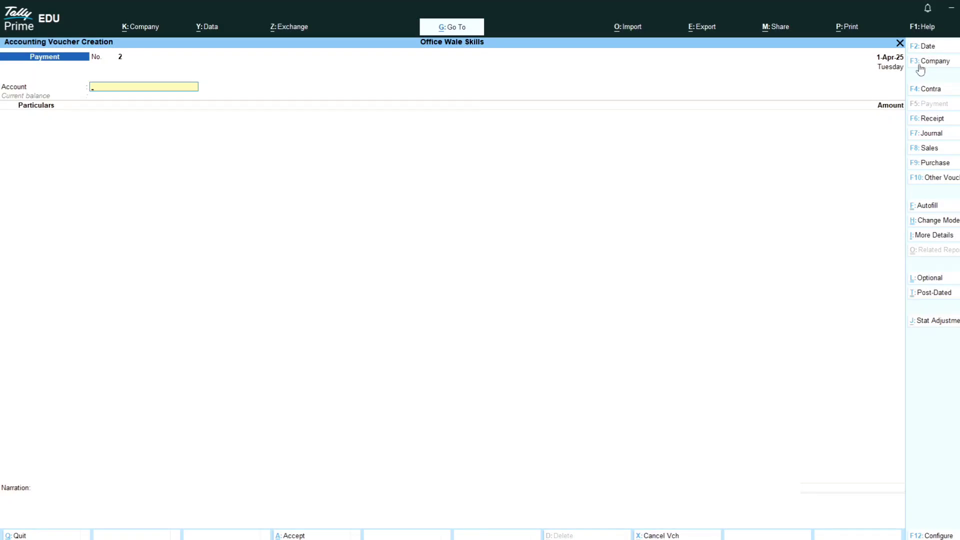
Switch through the Contra, Receipt, Journal, Sales and Purchase voucher forms.
left_click(949, 93)
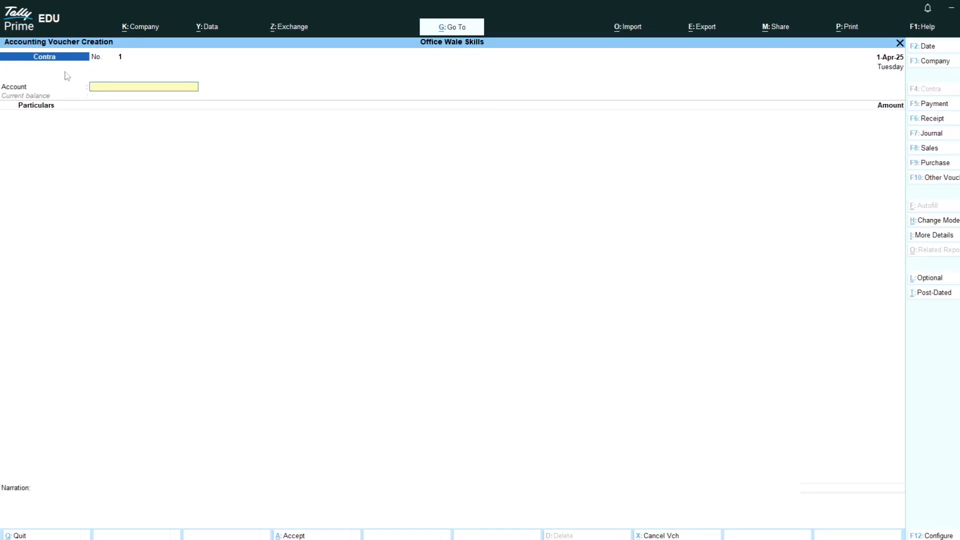
key("F6")
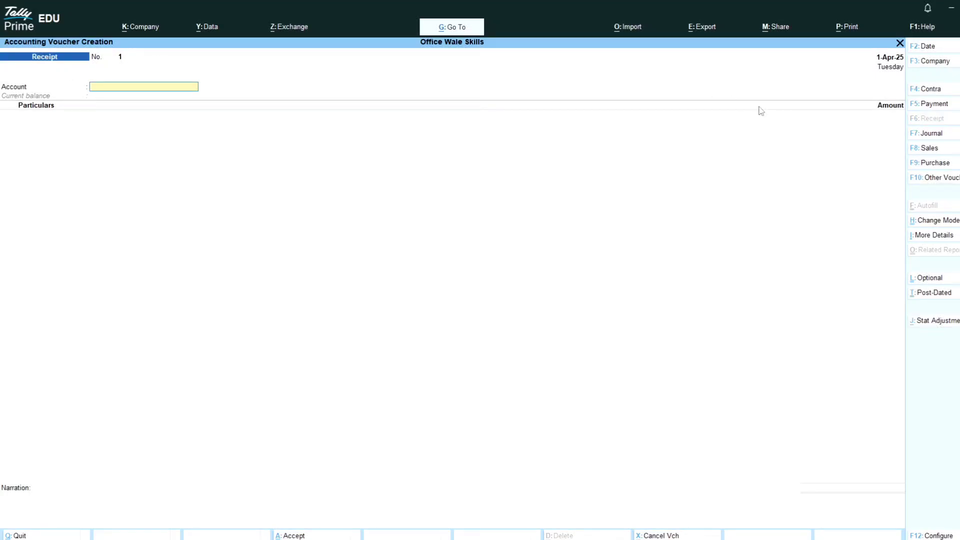
left_click(944, 142)
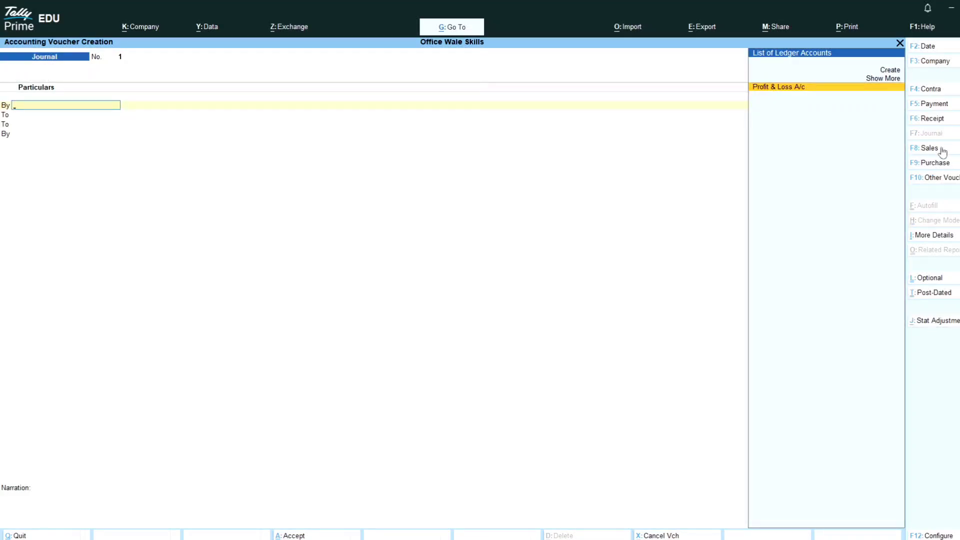
left_click(944, 153)
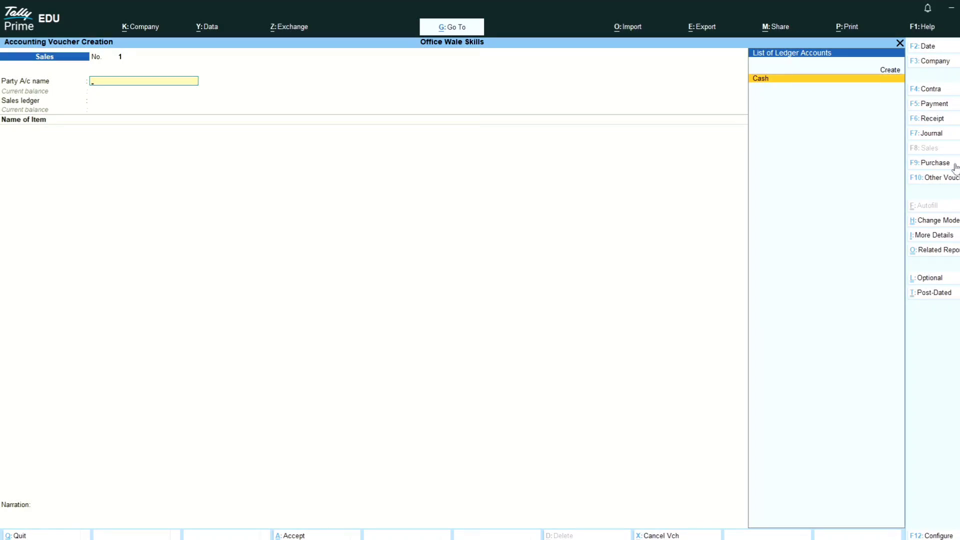
left_click(953, 166)
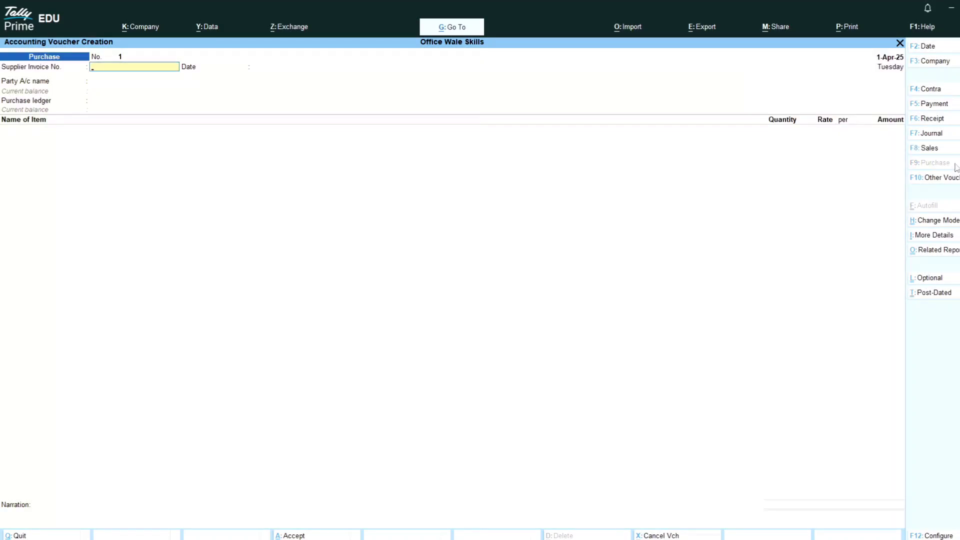
left_click(955, 167)
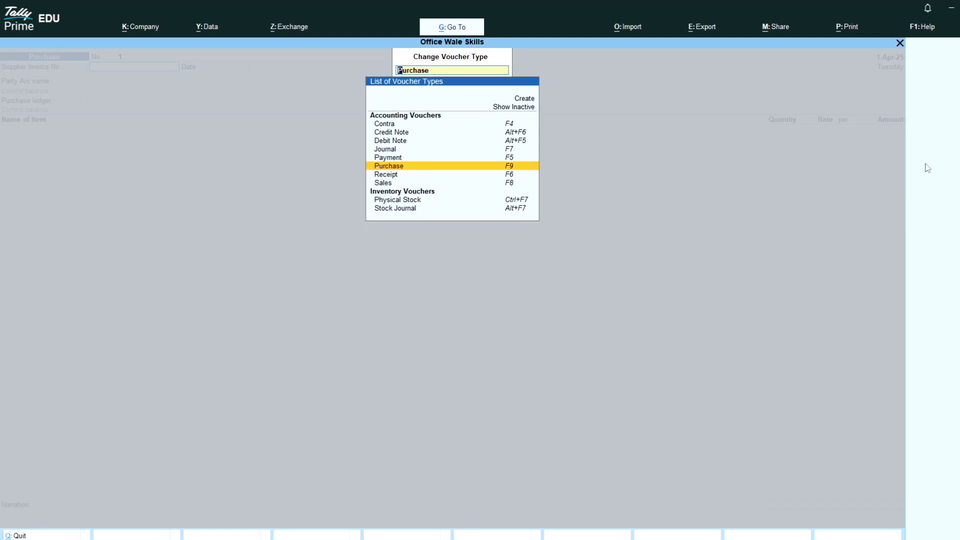
Browse the voucher type list and stay on the Purchase voucher.
key("Up")
key("Up")
key("Up")
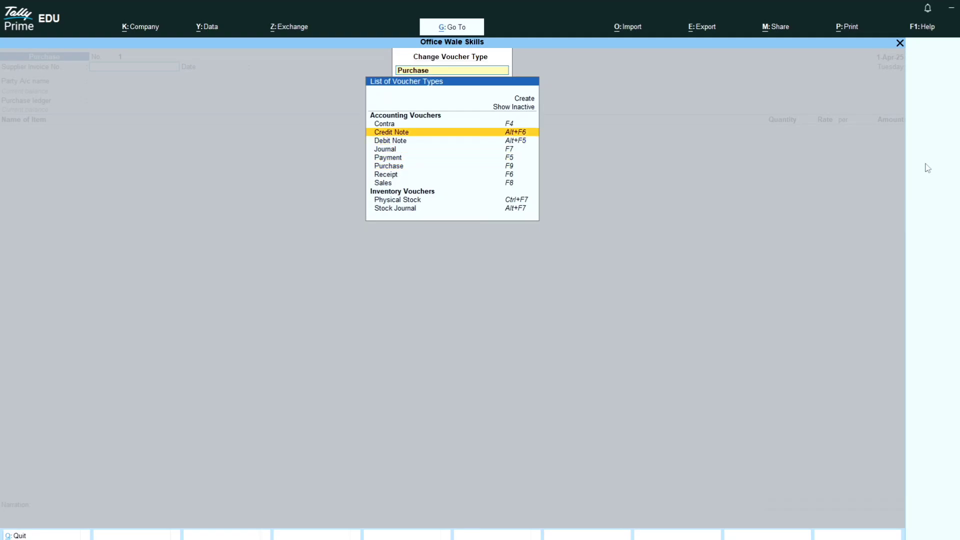
key("Down")
key("Down")
key("Down")
key("Down")
key("Down")
key("Down")
key("Down")
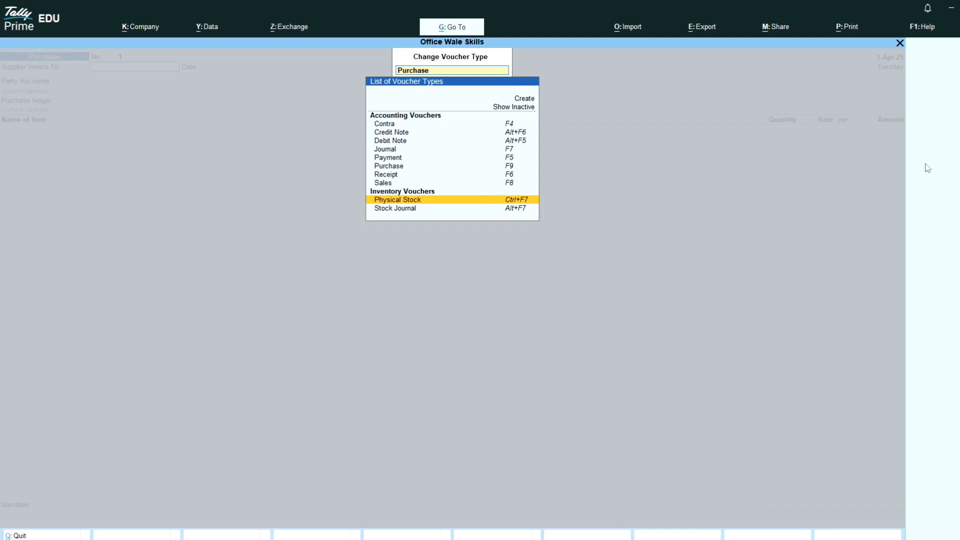
key("Up")
key("Up")
key("Up")
key("Up")
key("Up")
key("Up")
key("Up")
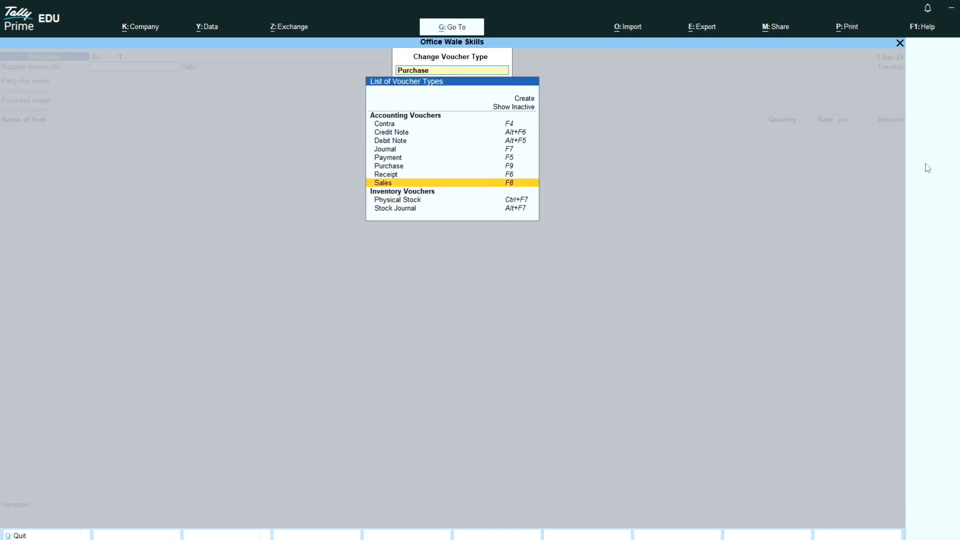
key("Escape")
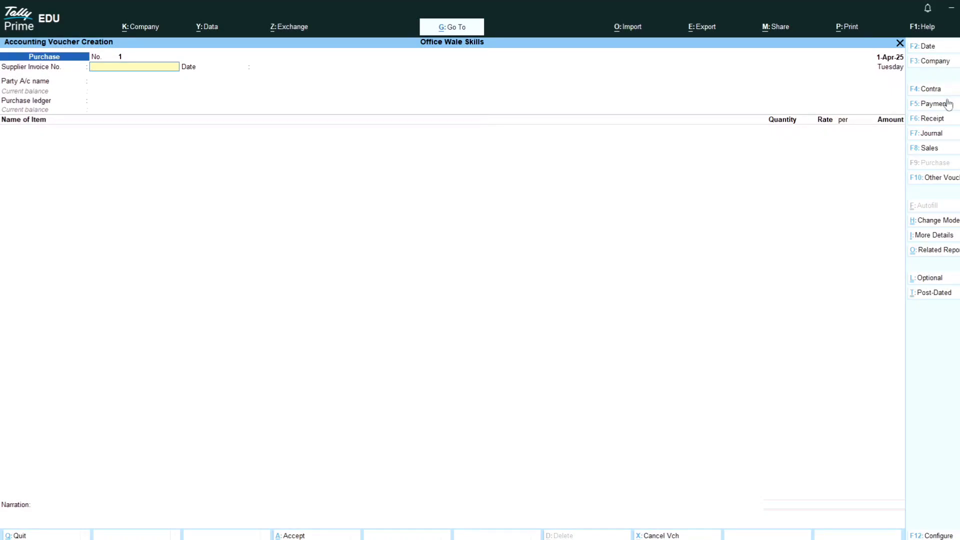
Try the Debit Note (Alt+F5) and Credit Note (Alt+F6) forms, then leave voucher entry.
key("alt")
key("alt+F5")
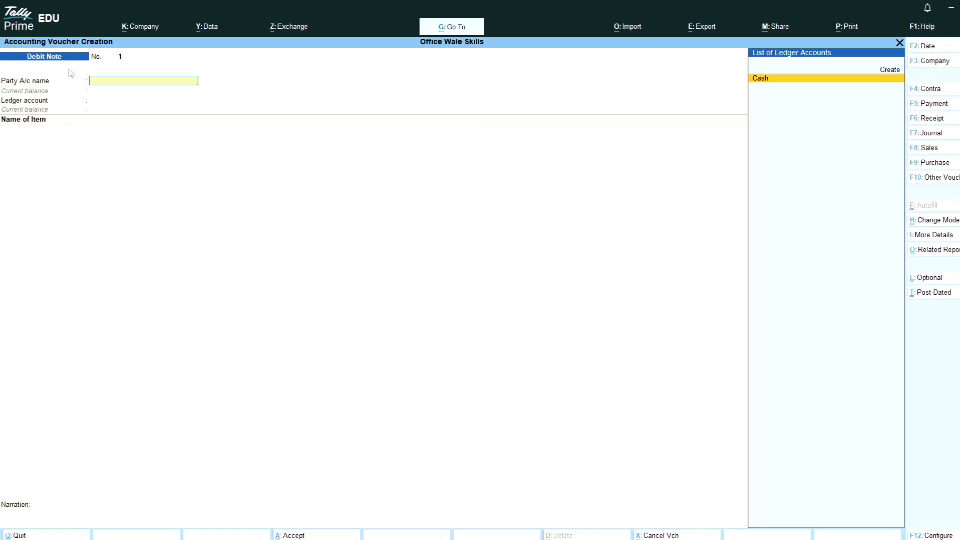
key("alt")
key("alt+F6")
key("Escape")
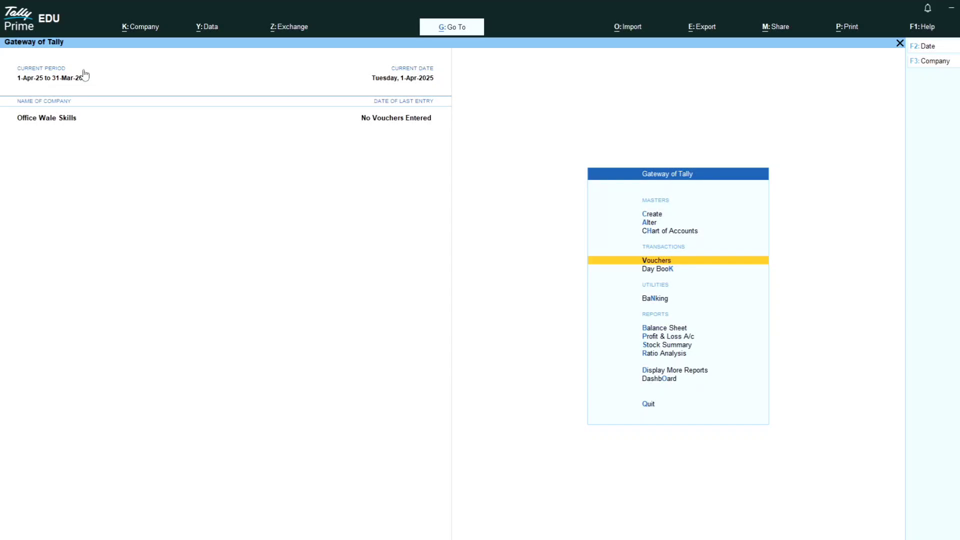
Open the empty Day Book for 1-Apr-25, check its configuration with narrations off, then close it.
key("Down")
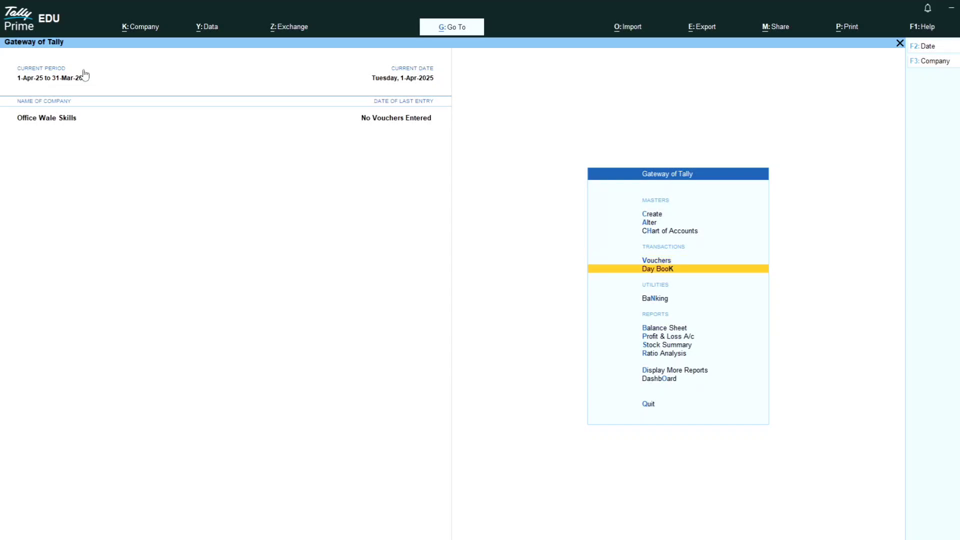
key("Return")
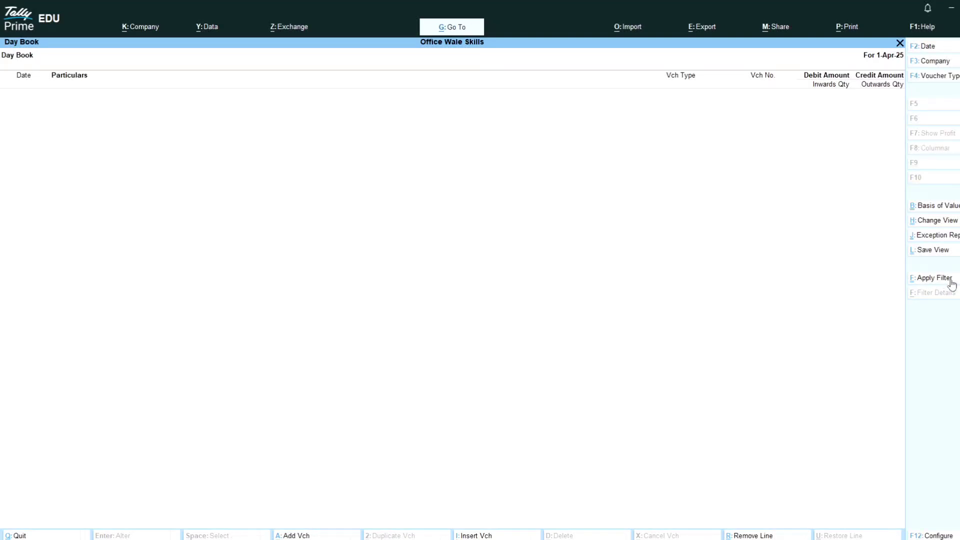
left_click(923, 536)
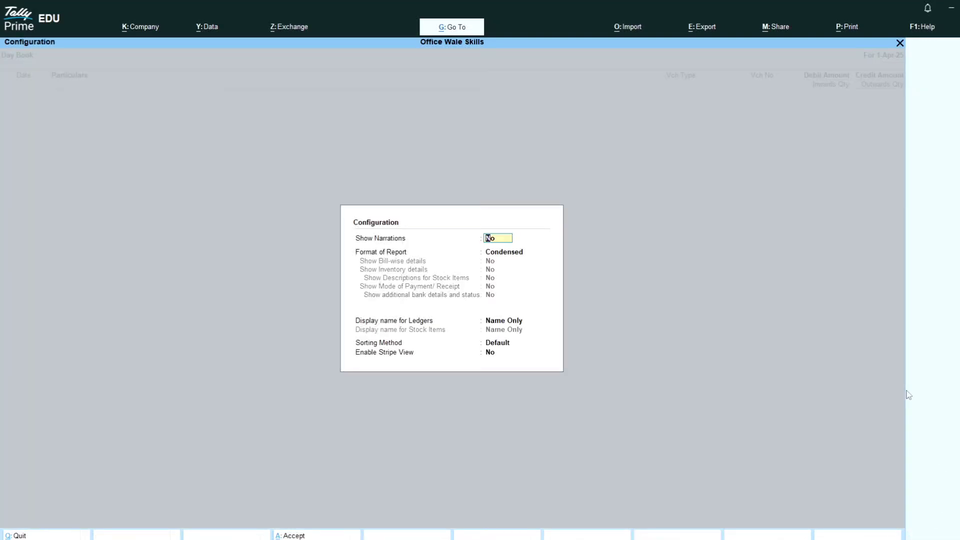
key("Return")
key("Escape")
key("Escape")
key("Escape")
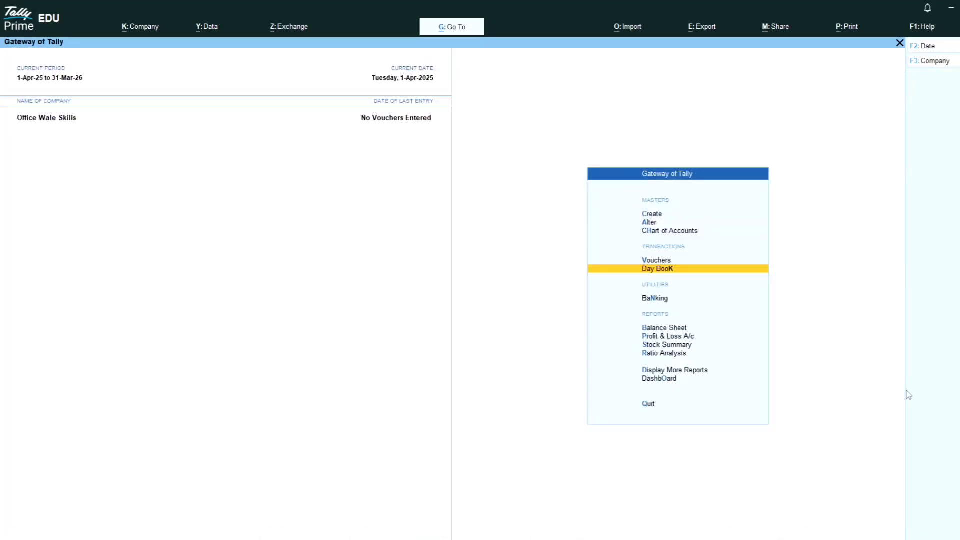
Open the empty Balance Sheet, look over Capital Account and Current Assets, then close it.
key("Down")
key("Down")
key("Up")
key("Down")
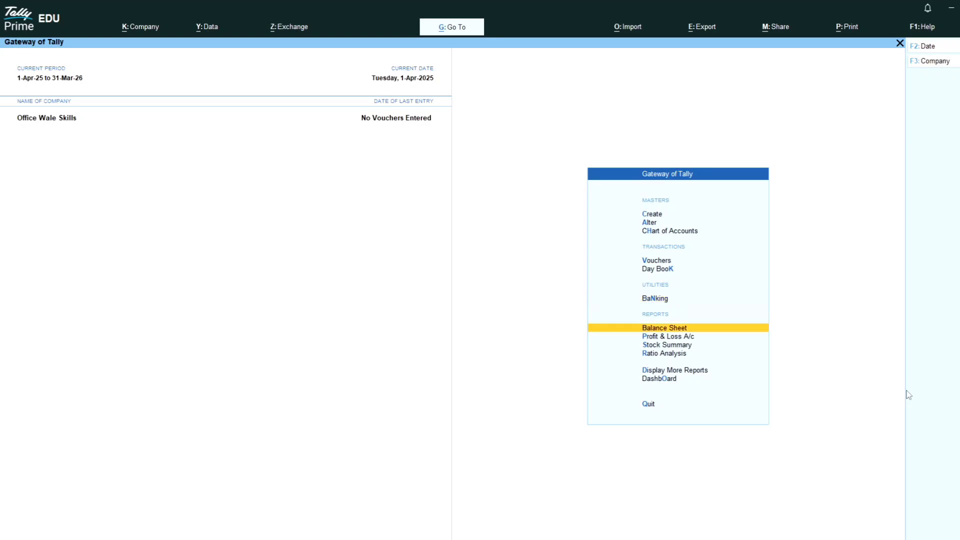
key("Return")
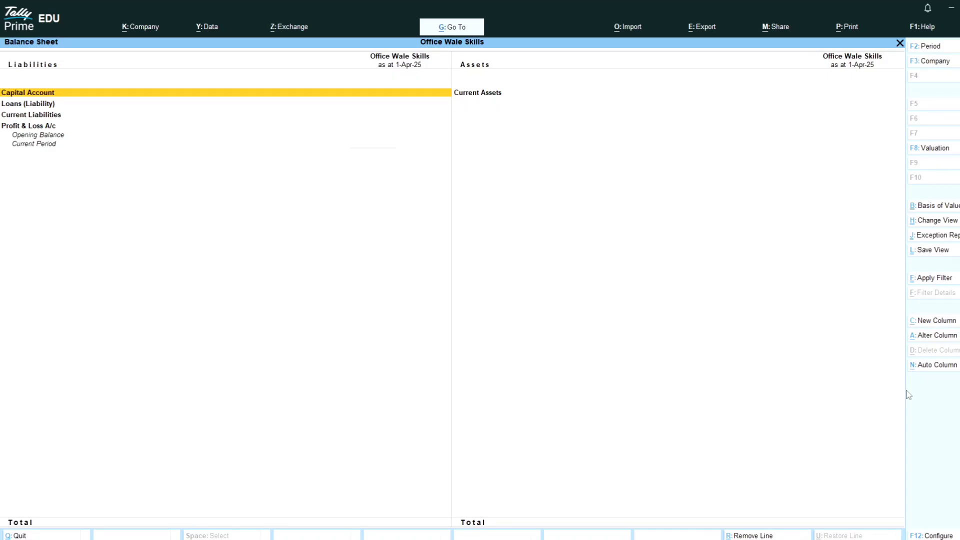
key("Right")
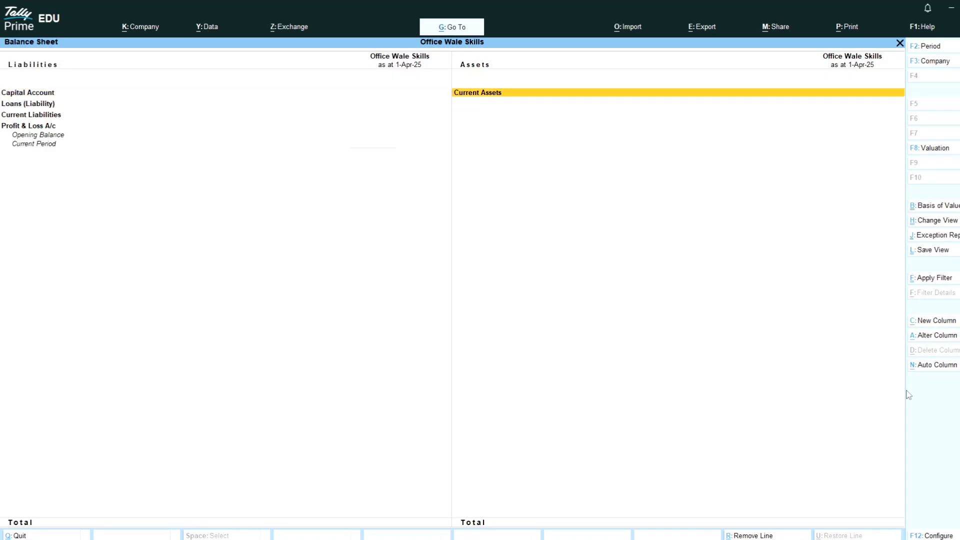
key("Left")
key("Right")
key("Left")
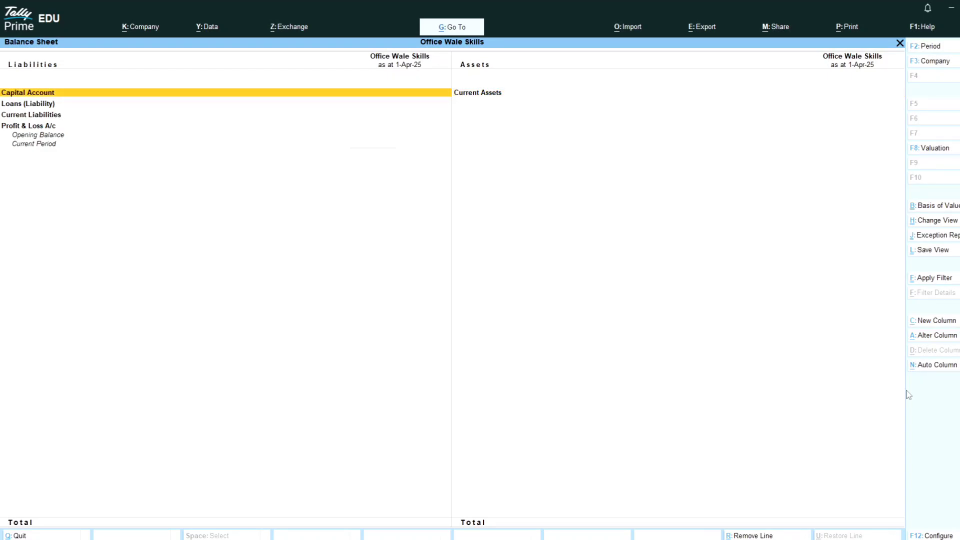
key("Escape")
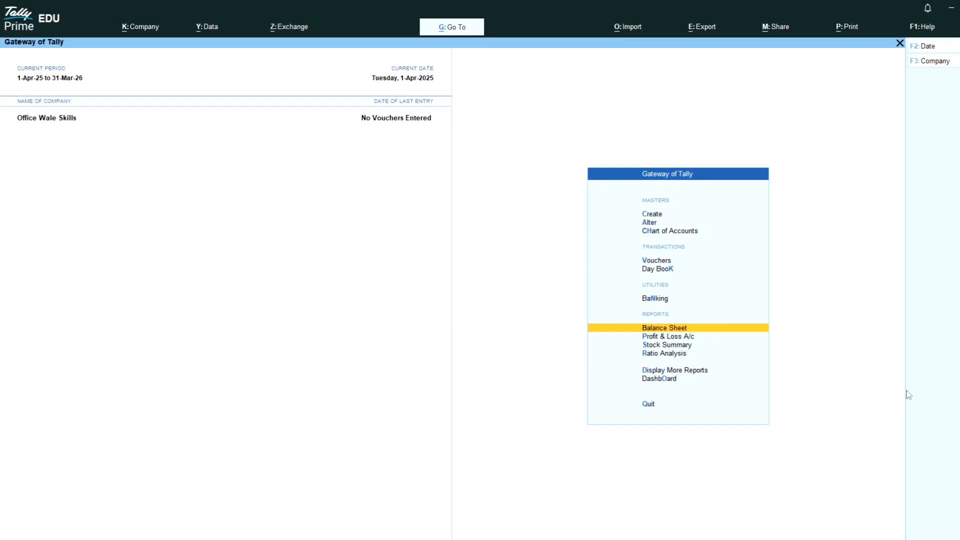
Open and close the empty Profit & Loss A/c and Stock Summary reports.
key("Down")
key("Return")
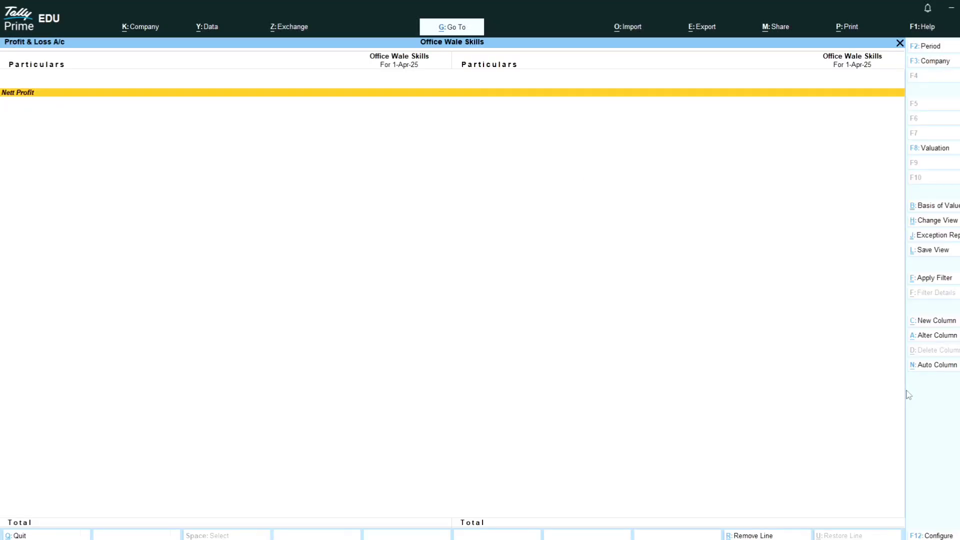
key("Escape")
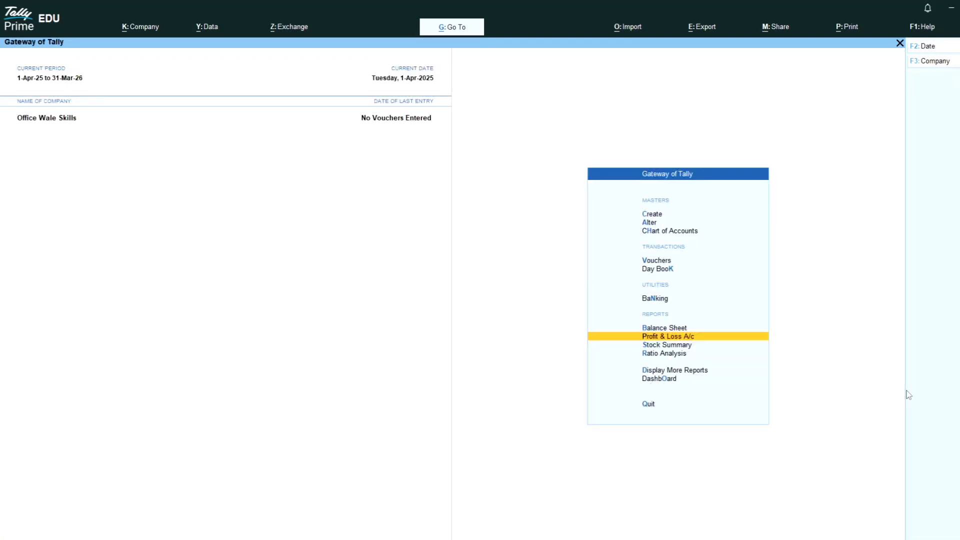
key("Down")
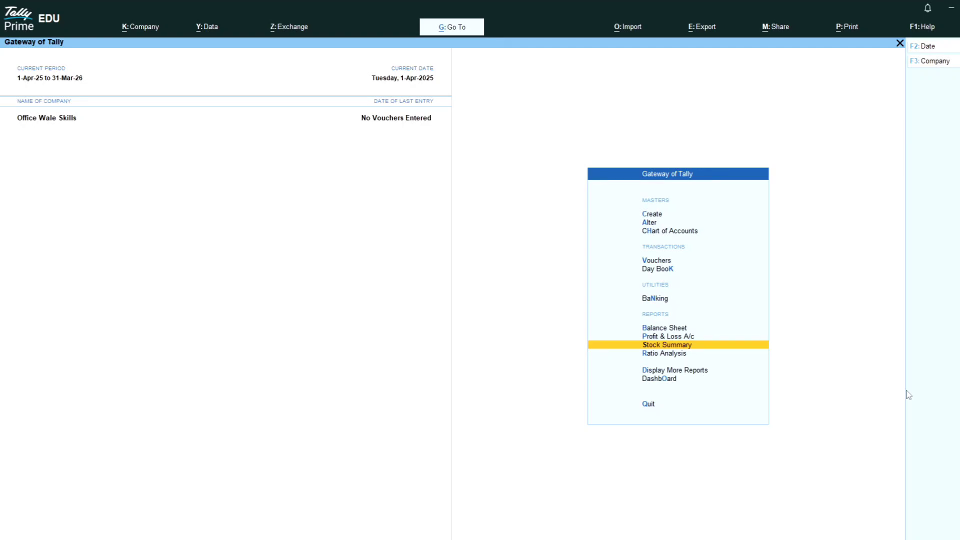
key("Return")
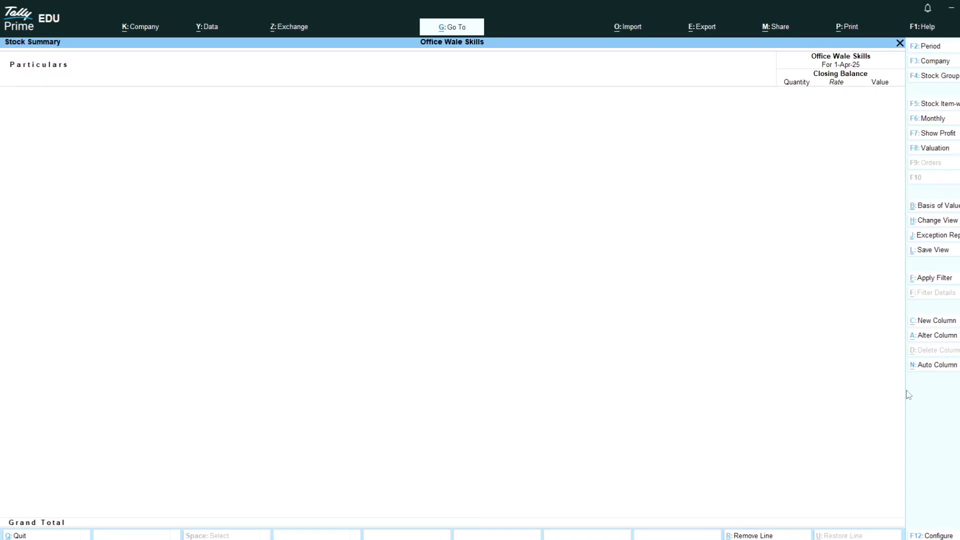
key("Escape")
key("Down")
key("Down")
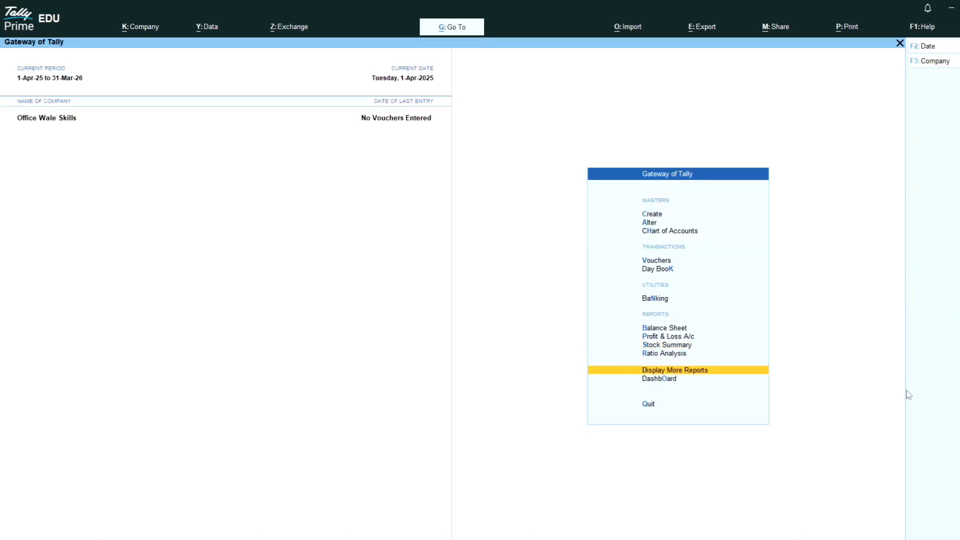
From Display More Reports, open and close the empty Trial Balance and Day Book.
key("Return")
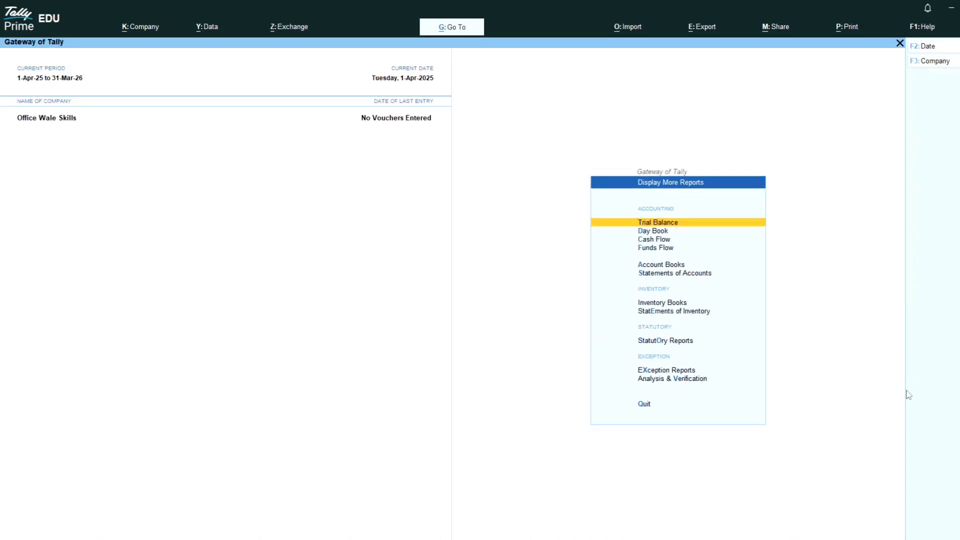
key("Return")
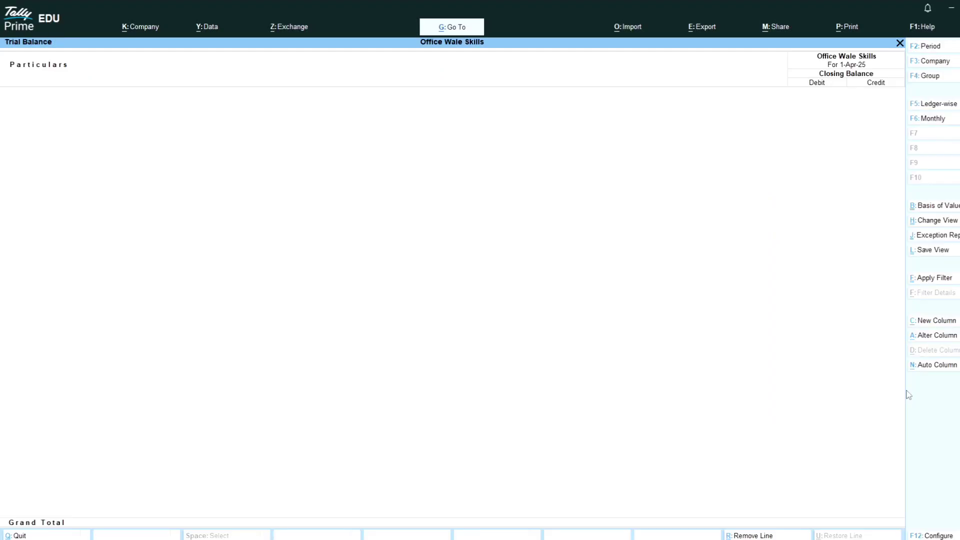
key("Escape")
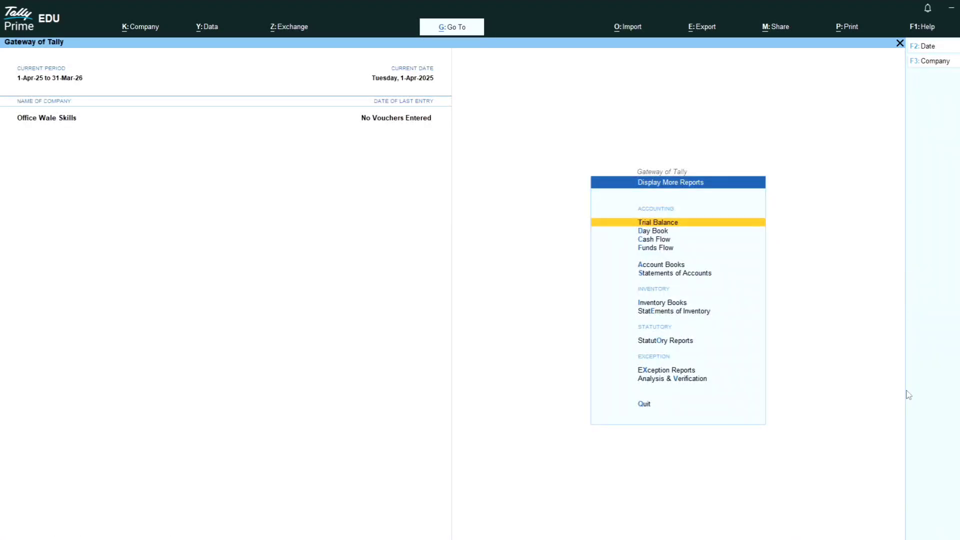
key("Down")
key("ctrl")
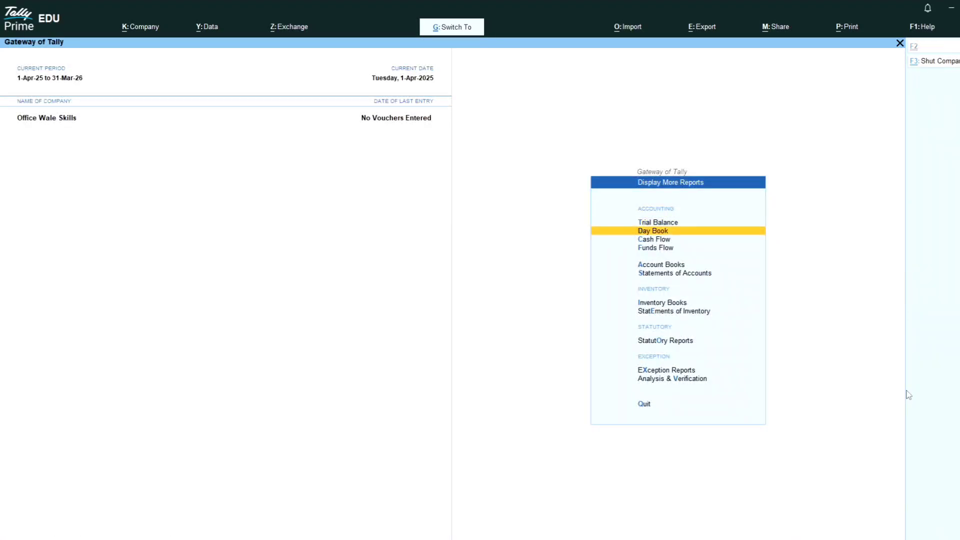
key("Return")
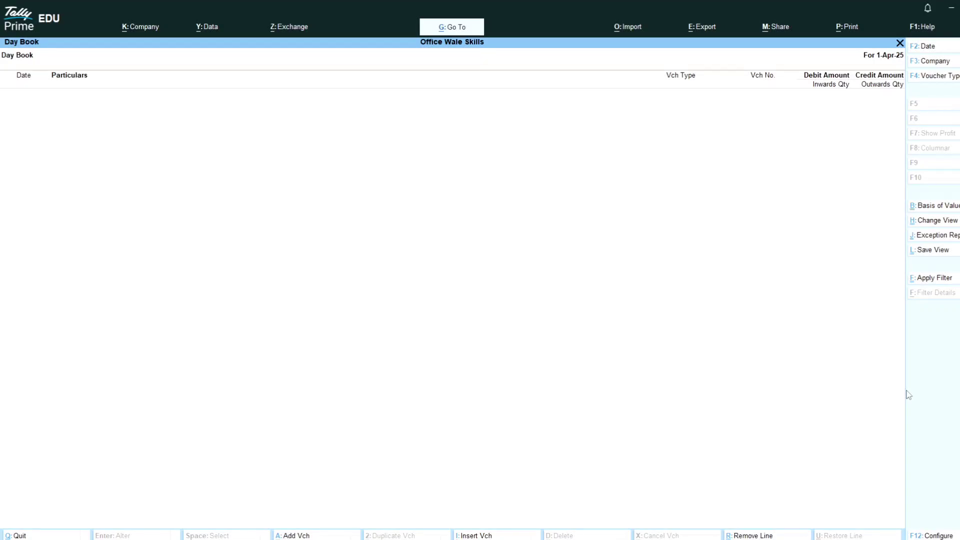
key("Escape")
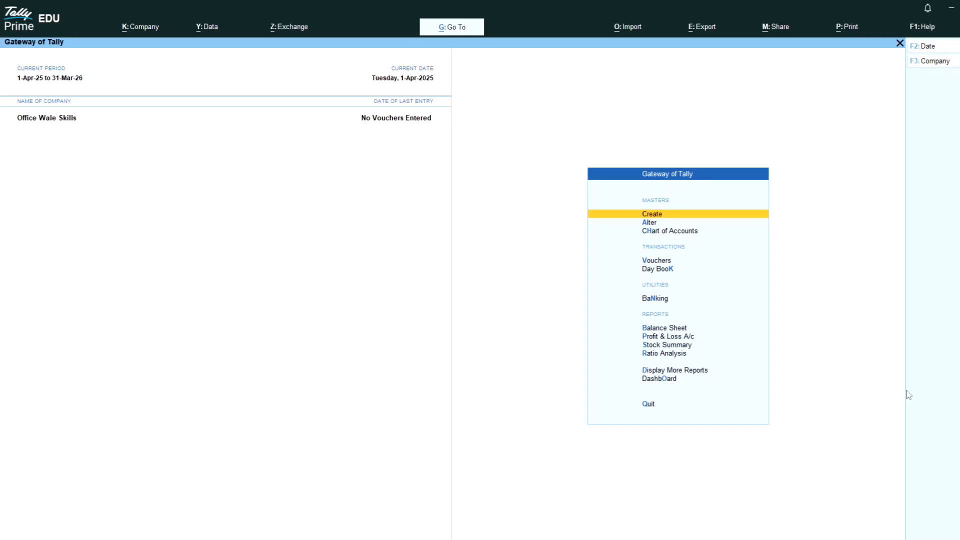
Open Account Books under Display More Reports and browse its registers from Contra to Debit Note.
key("Down")
key("Down")
key("Down")
key("Down")
key("Down")
key("Down")
key("Down")
key("Down")
key("Down")
key("Down")
key("Down")
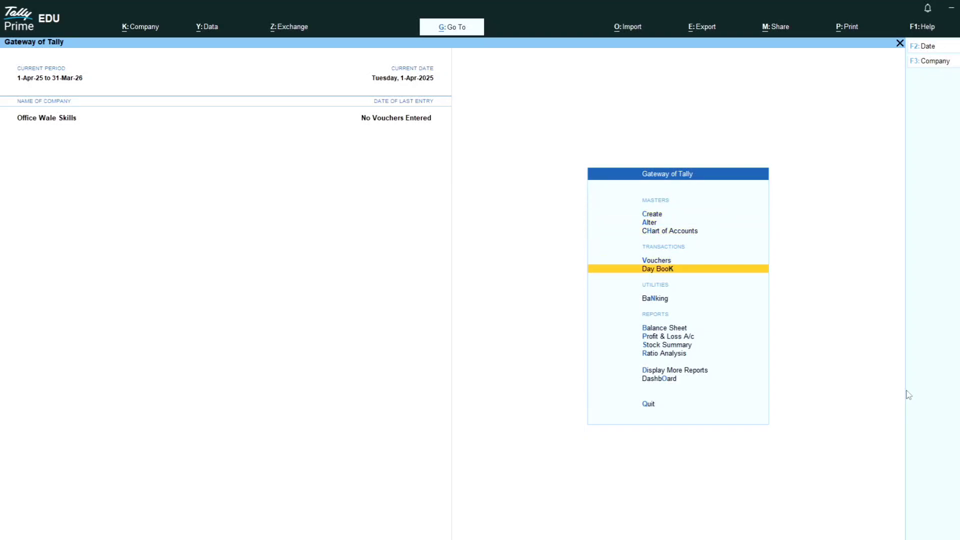
key("Up")
key("Return")
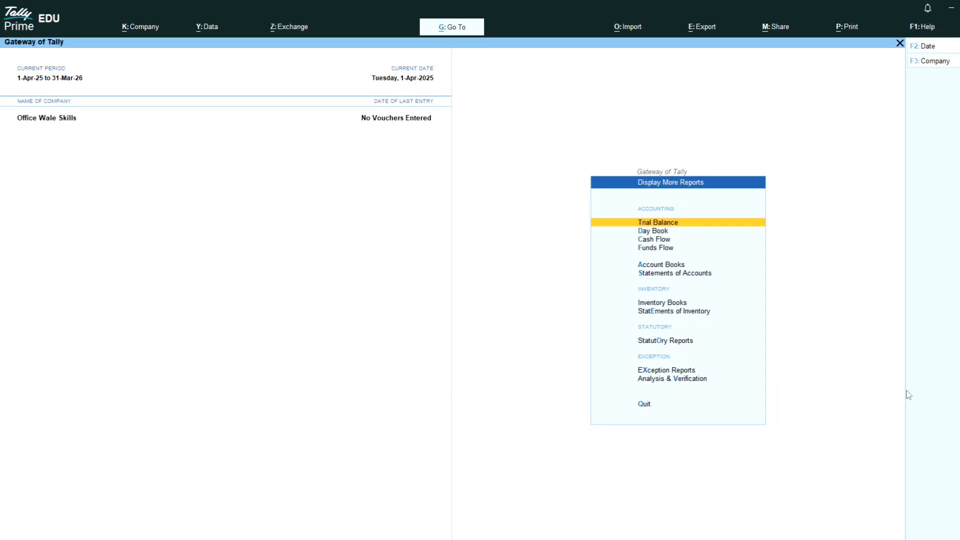
key("Down")
key("Down")
key("Down")
key("Down")
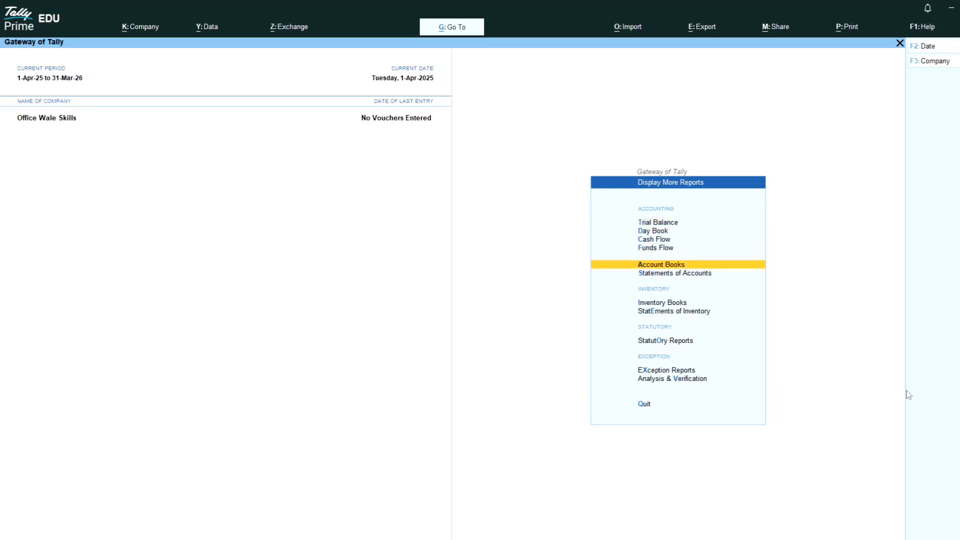
key("Return")
key("Down")
key("Down")
key("Down")
key("Down")
key("Down")
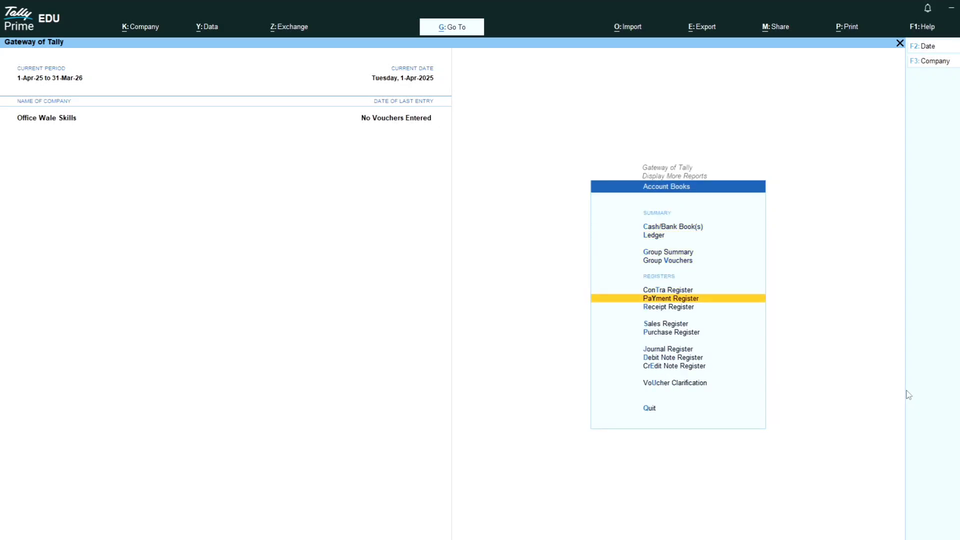
key("Up")
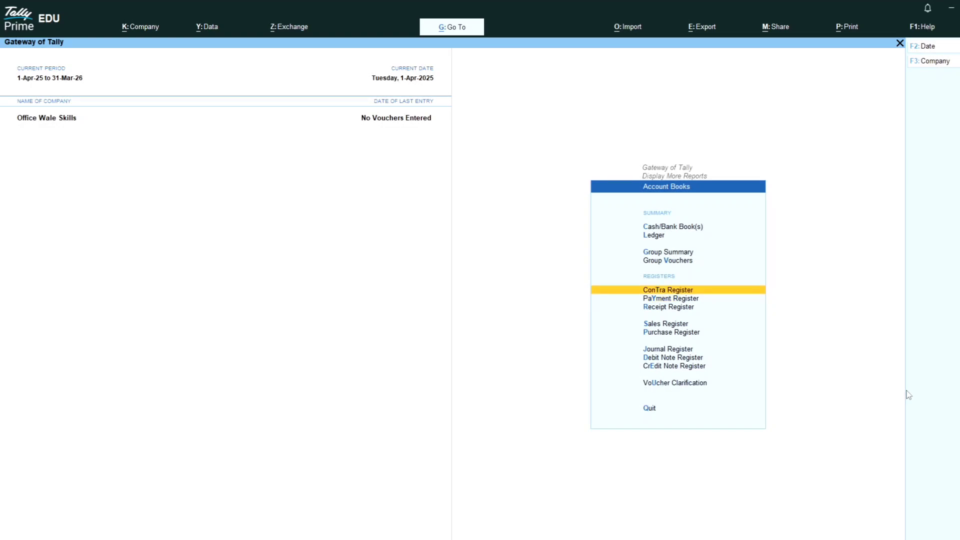
key("Down")
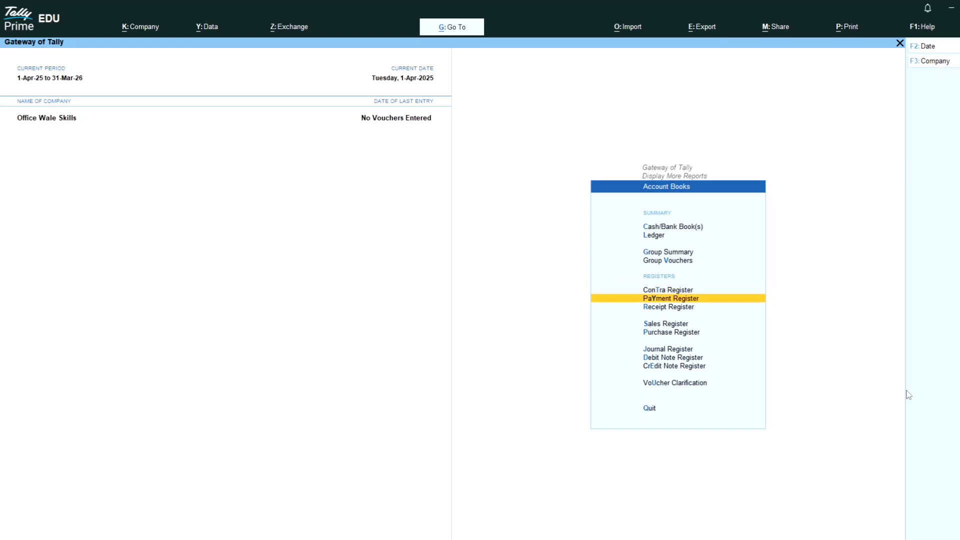
key("Down")
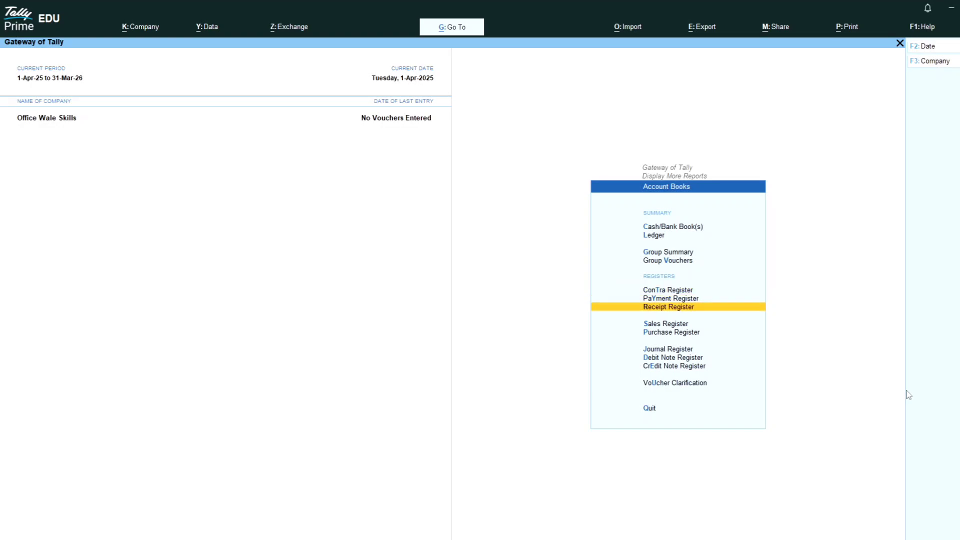
key("Down")
key("Down")
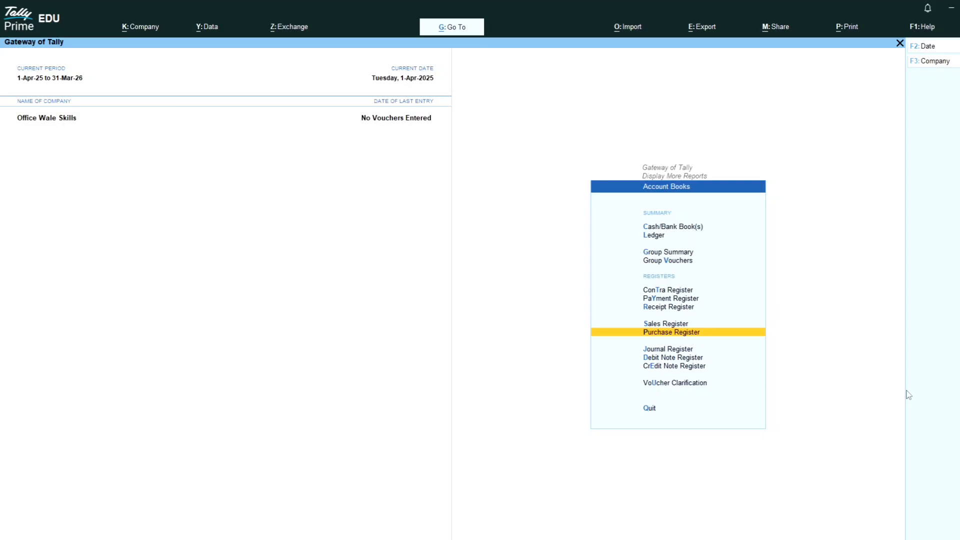
key("Down")
key("Down")
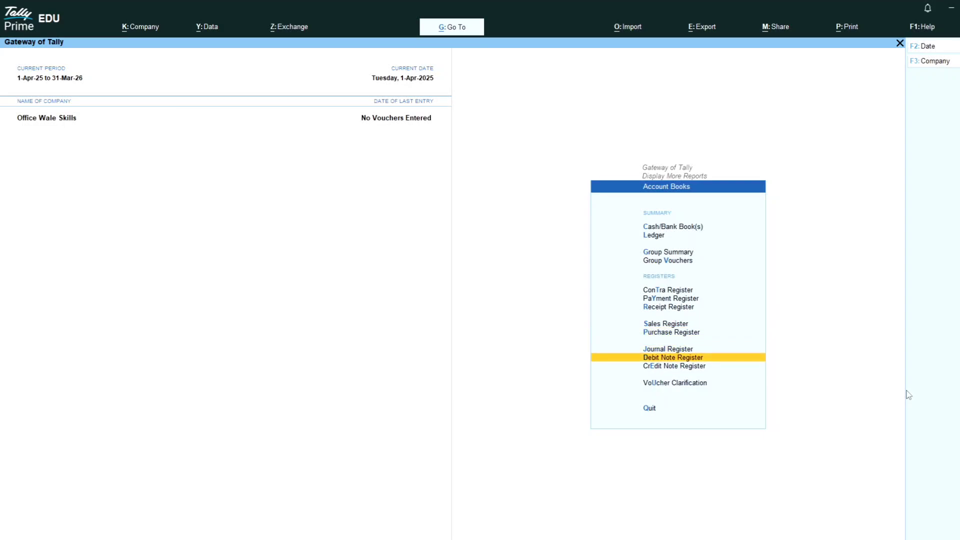
key("Down")
key("Up")
key("Up")
key("Up")
key("Up")
key("Up")
key("Up")
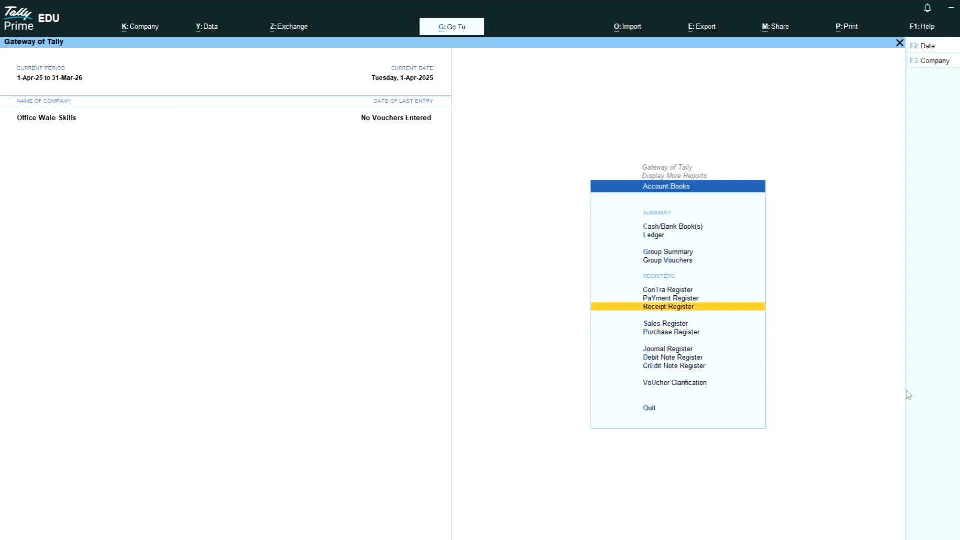
Open the empty Cash/Bank Summary, then back out to the Gateway of Tally.
key("Up")
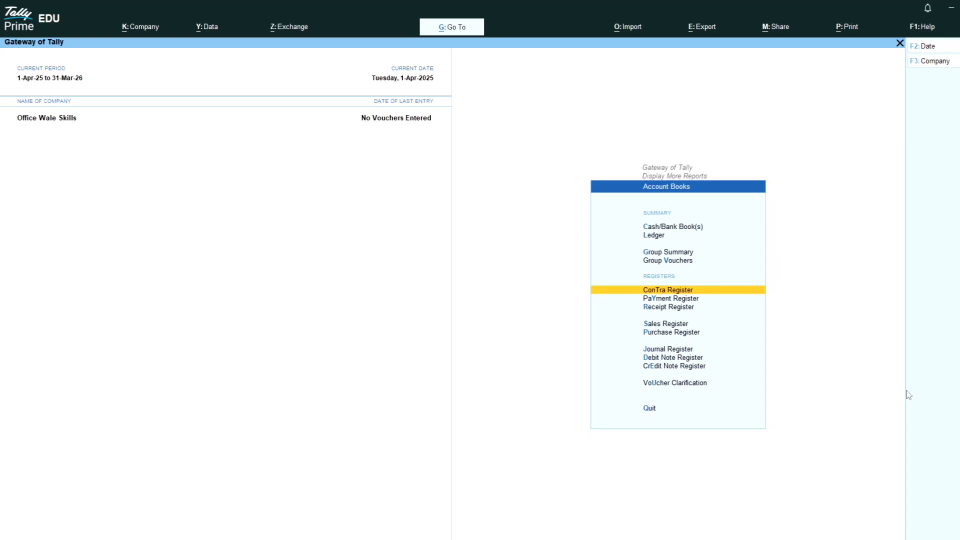
key("Down")
key("Down")
key("Down")
key("Down")
key("Down")
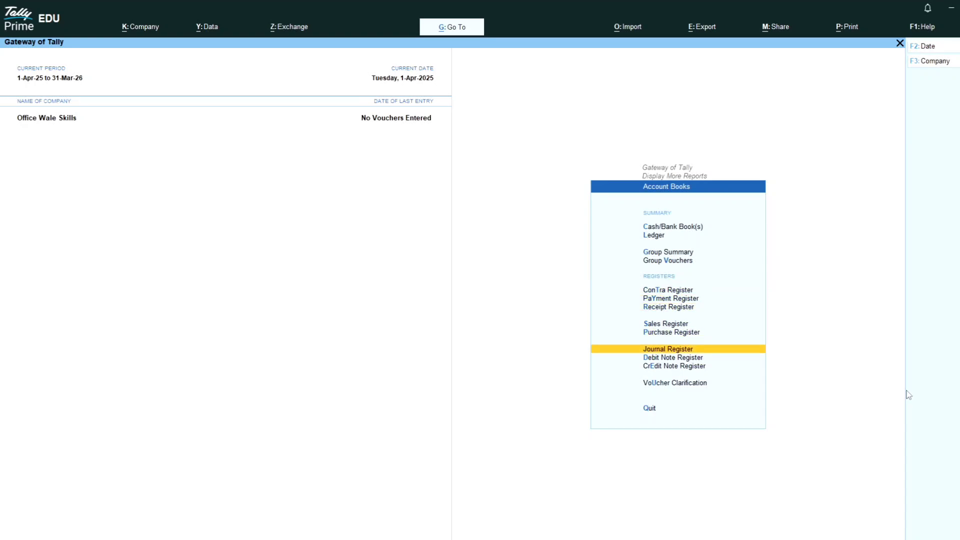
key("Up")
key("Up")
key("Up")
key("Up")
key("Up")
key("Up")
key("Up")
key("Up")
key("Up")
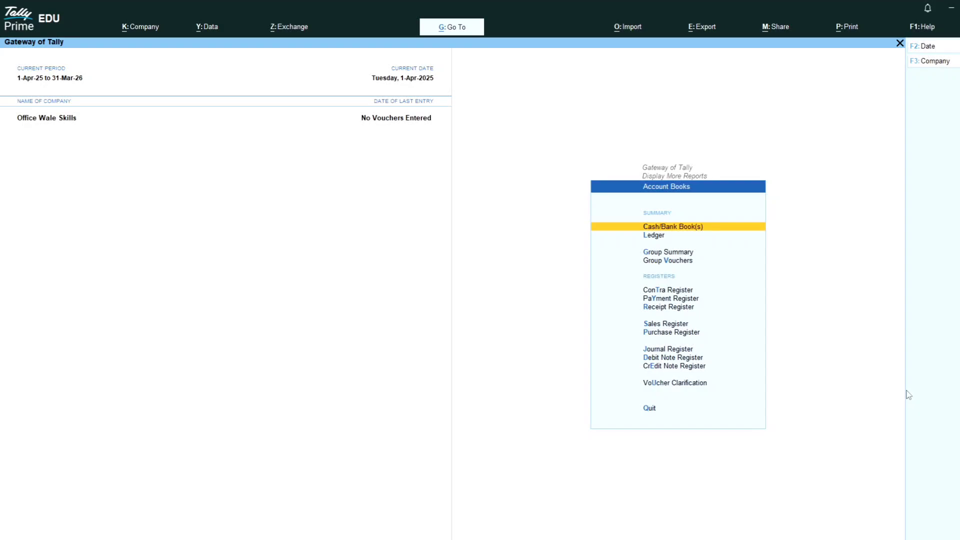
key("Return")
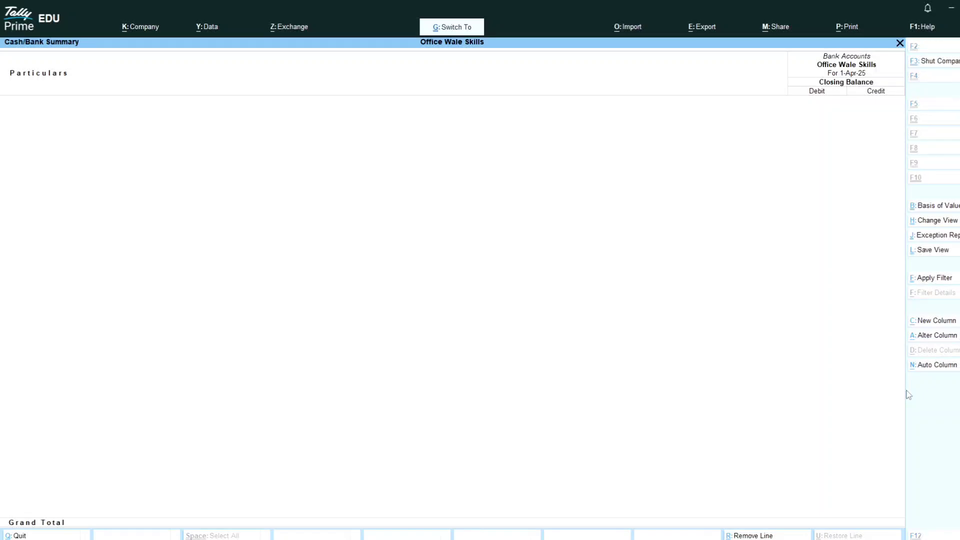
key("Escape")
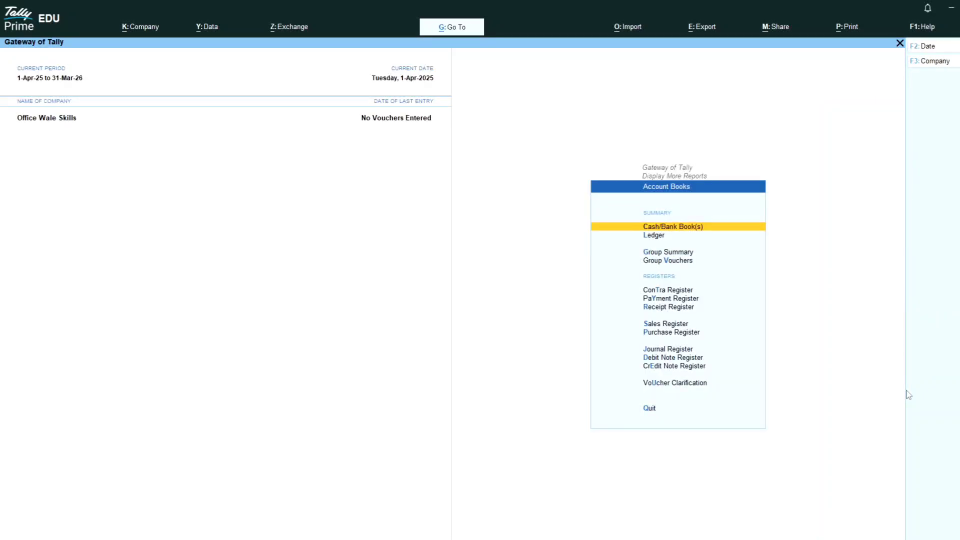
key("Escape")
key("Escape")
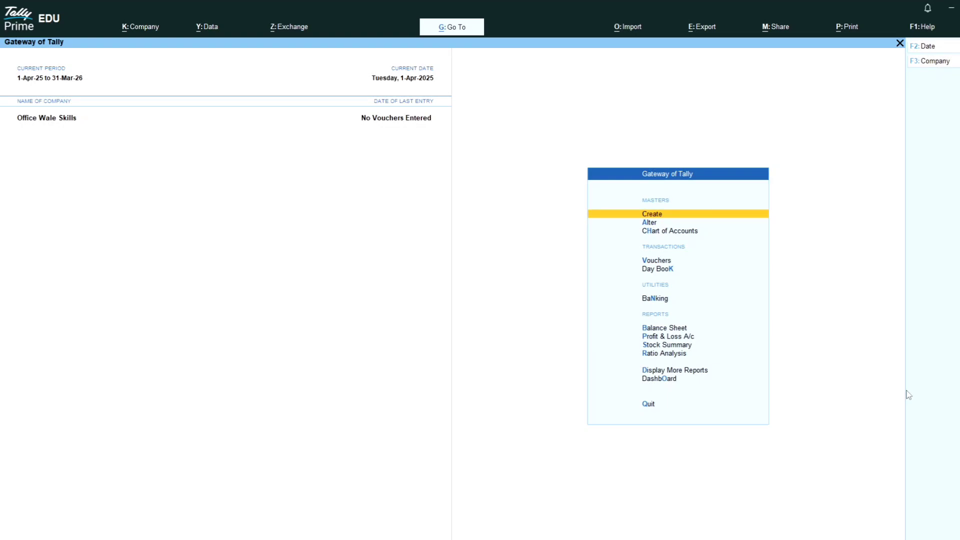
Reopen the Account Books list through Display More Reports on the Gateway of Tally.
key("Down")
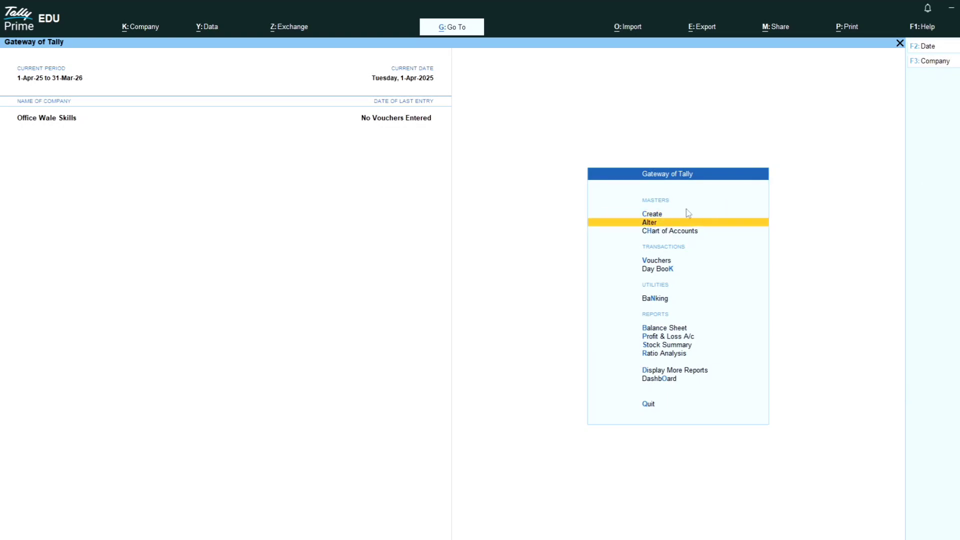
key("Down")
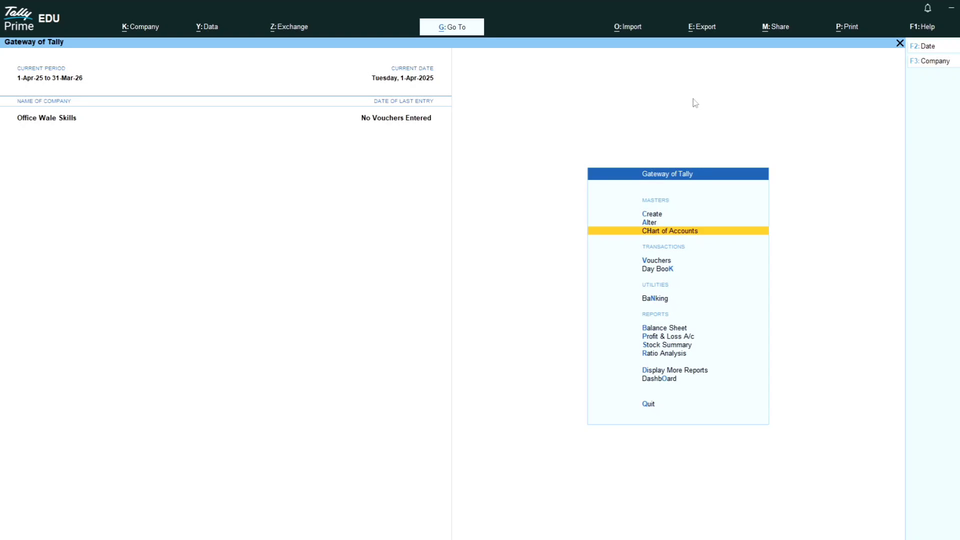
left_click(697, 371)
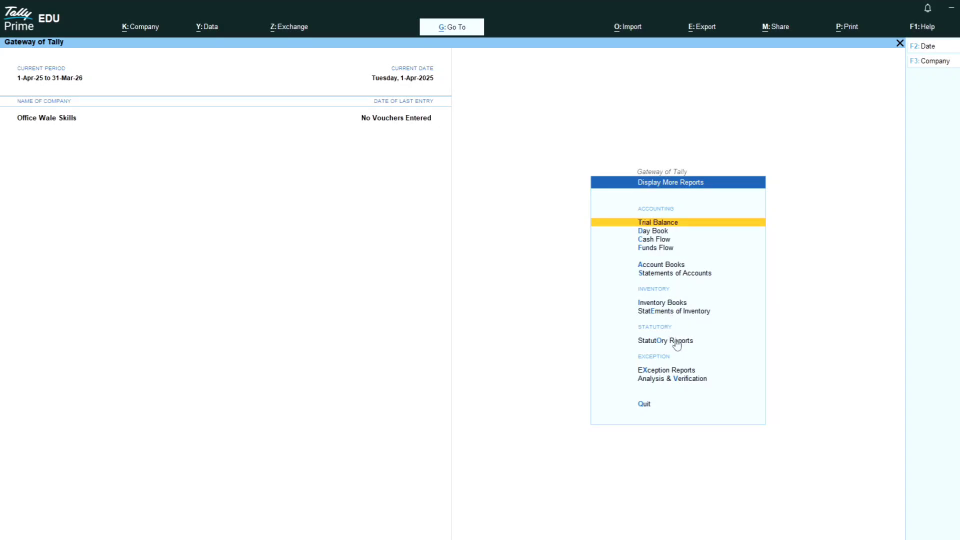
left_click(657, 266)
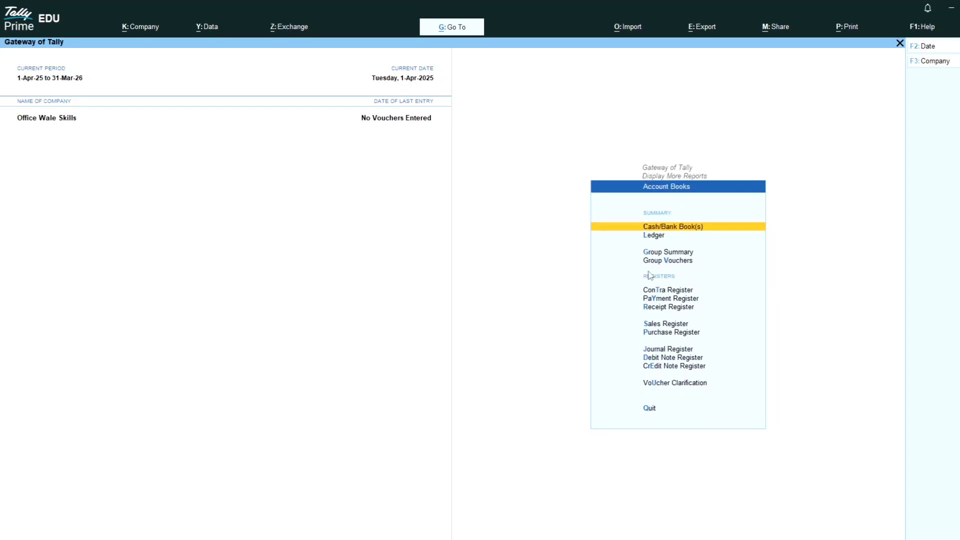
left_click(652, 335)
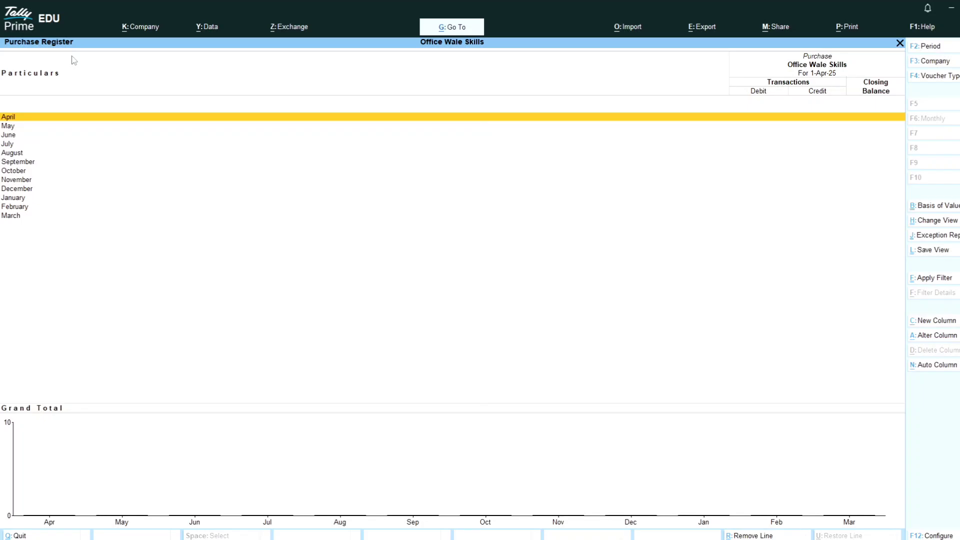
key("Escape")
key("Escape")
key("Escape")
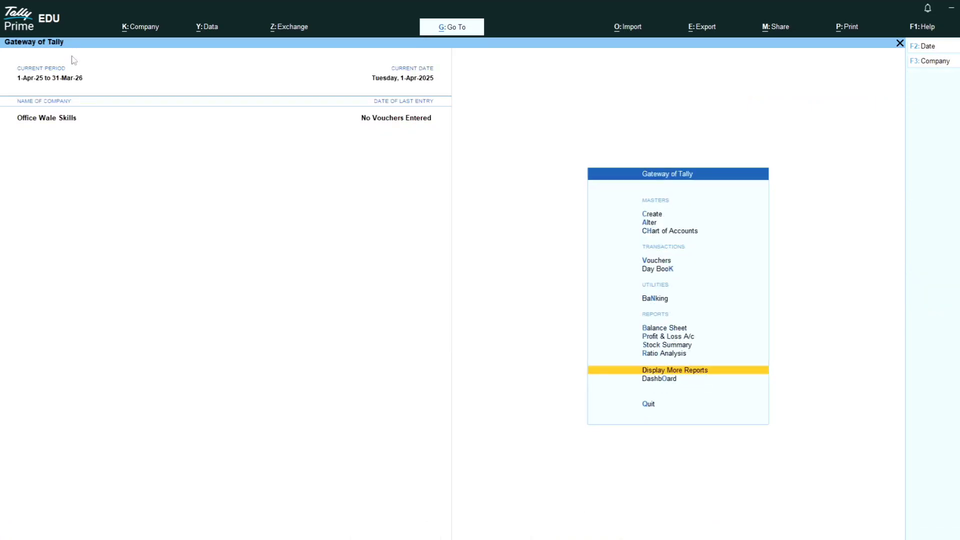
key("Home")
key("d")
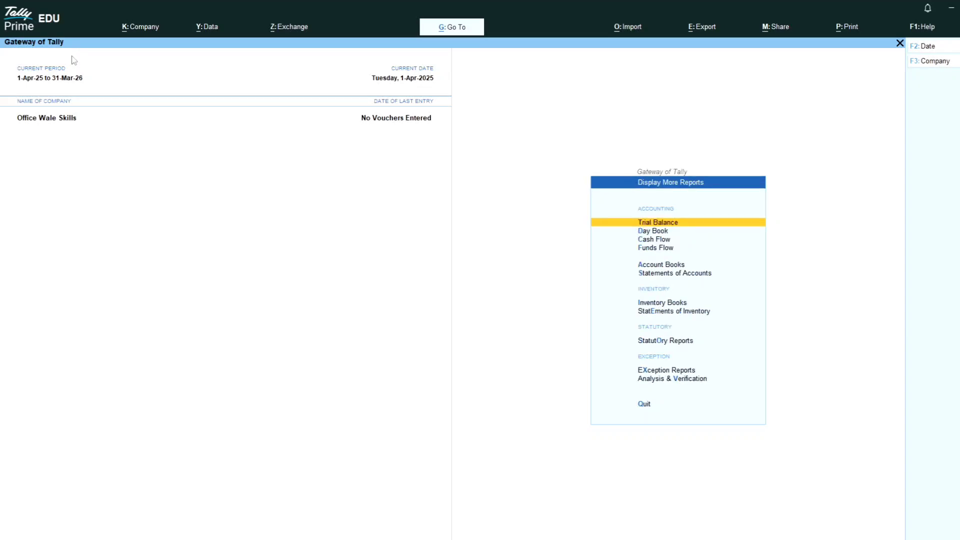
key("a")
key("p")
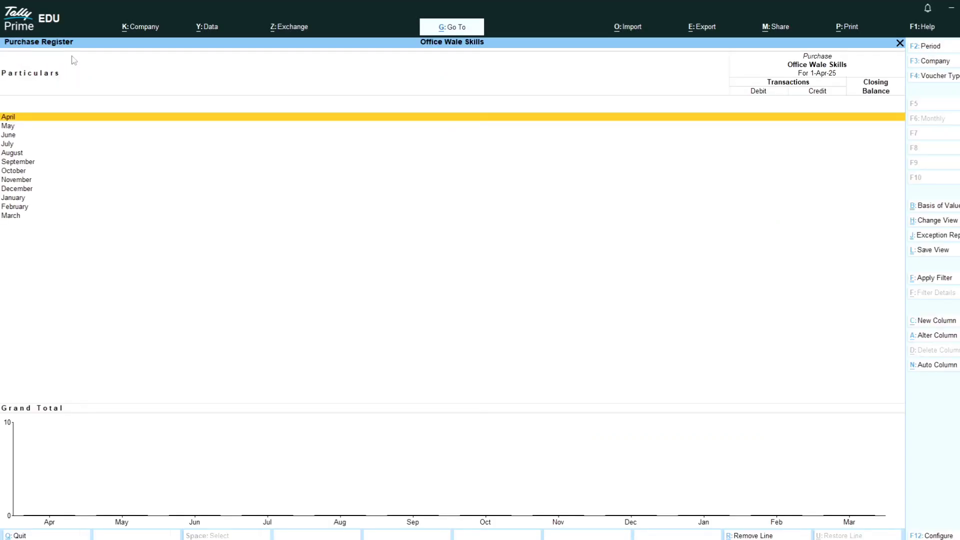
key("Escape")
key("Up")
key("Escape")
key("Escape")
key("Escape")
key("Escape")
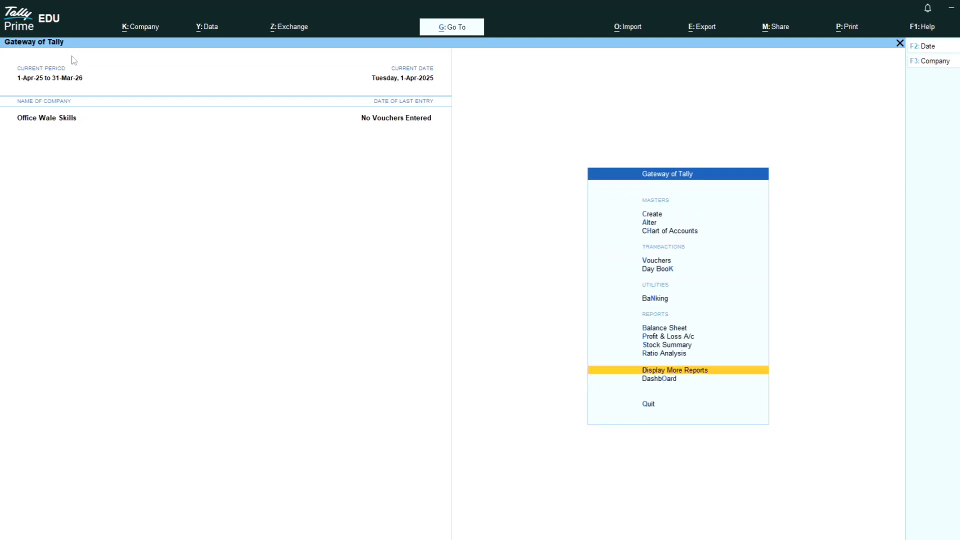
key("d")
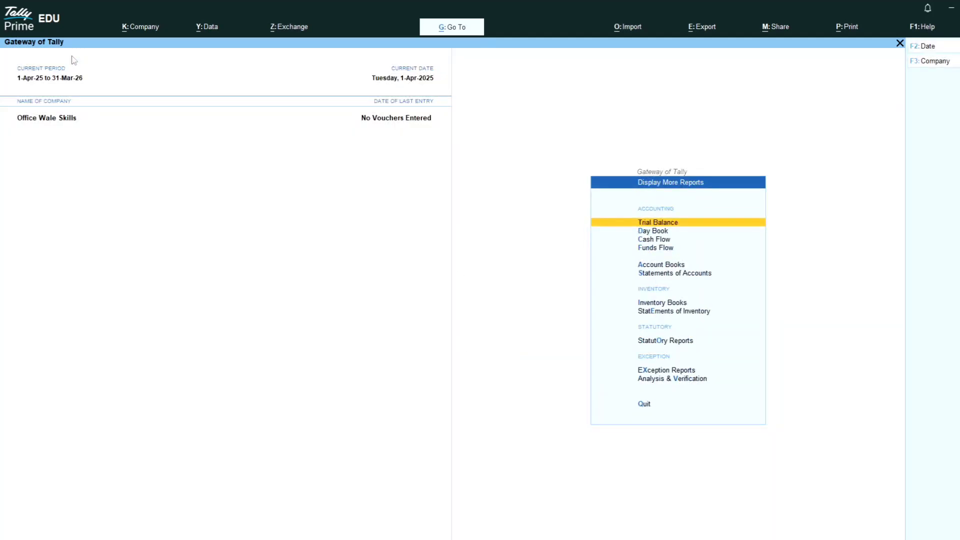
key("a")
key("s")
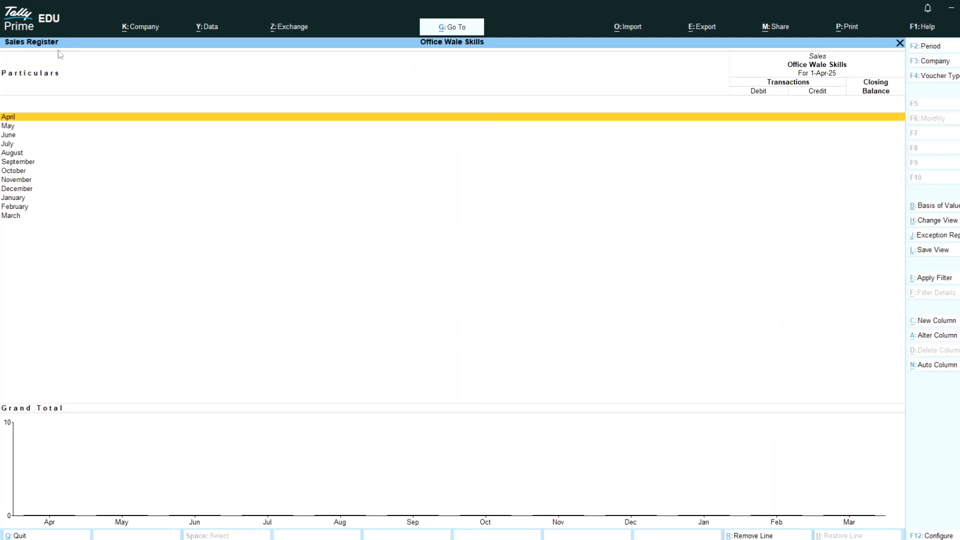
key("Escape")
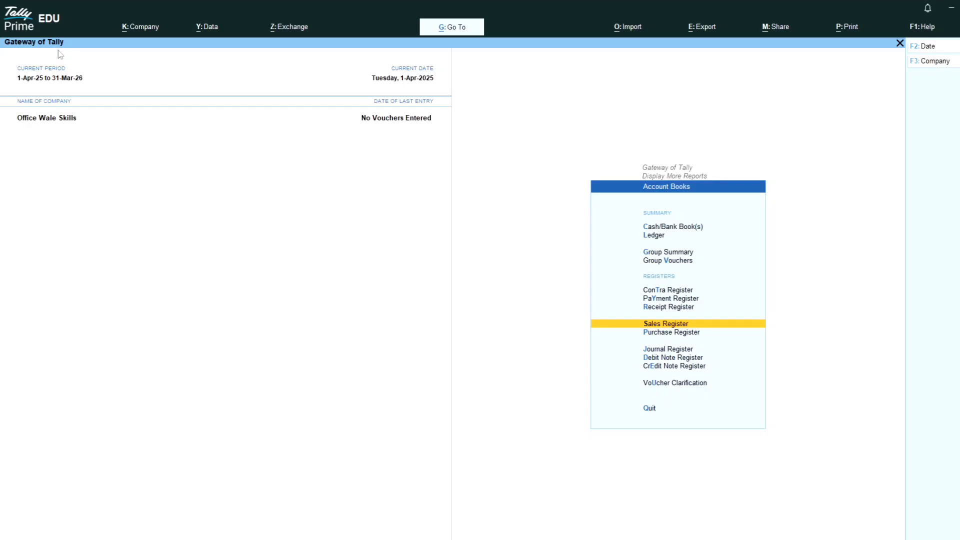
key("Down")
key("Down")
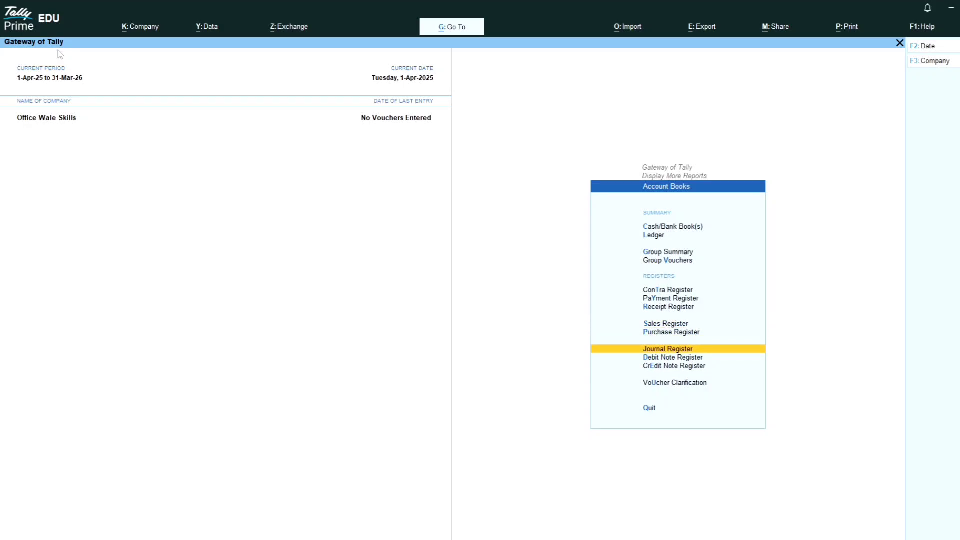
key("Down")
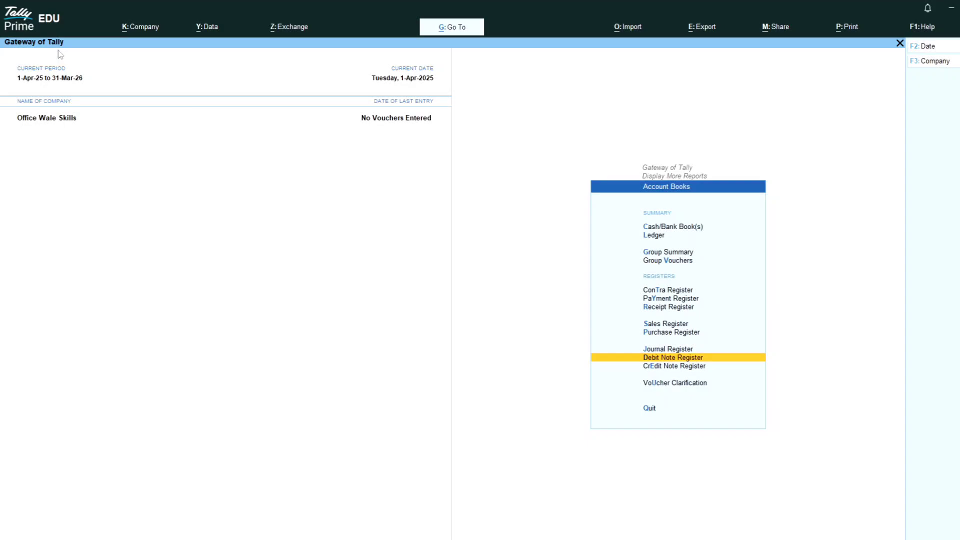
key("Down")
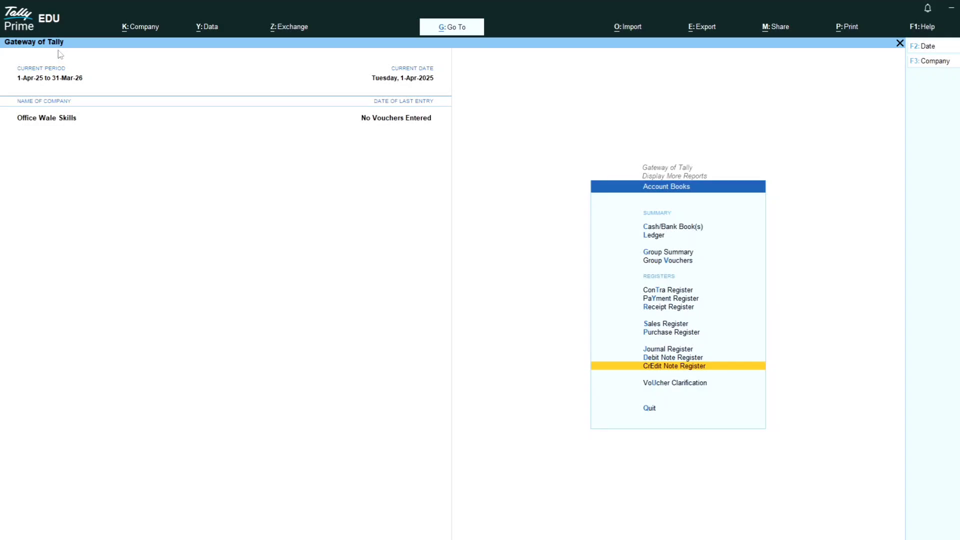
key("Up")
key("Up")
key("Up")
key("Up")
key("Up")
key("Up")
key("Up")
key("Up")
key("Up")
key("Up")
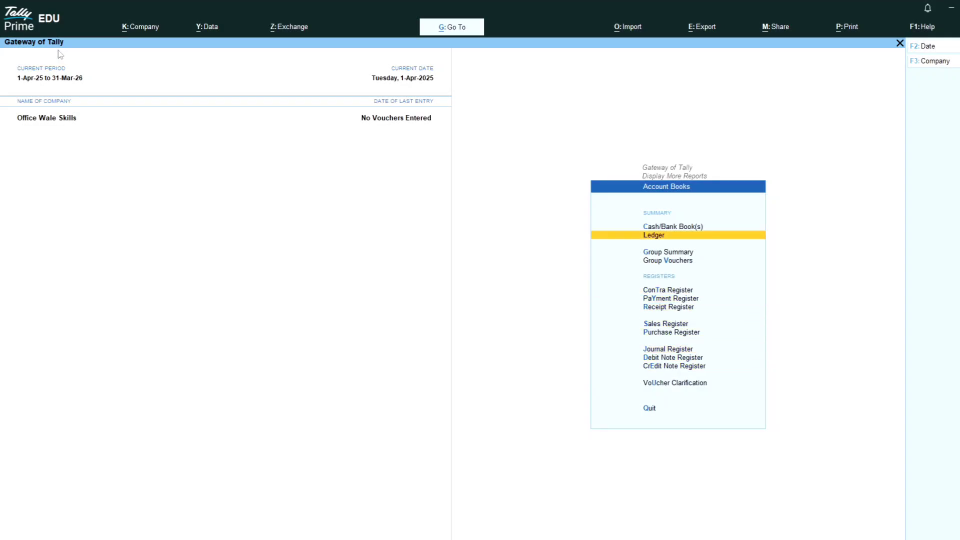
key("Up")
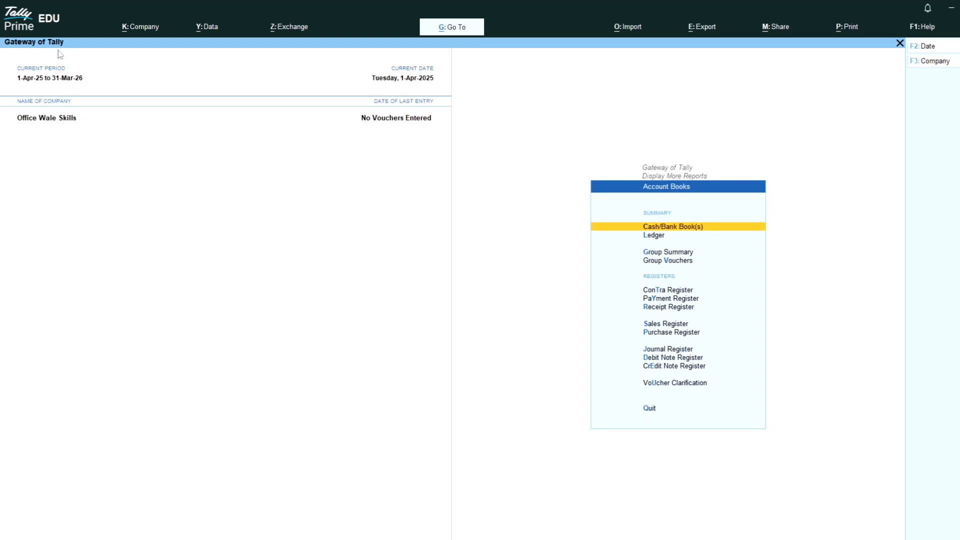
Exit the Account Books report back to the Gateway of Tally for Office Wale Skills.
key("Escape")
key("Escape")
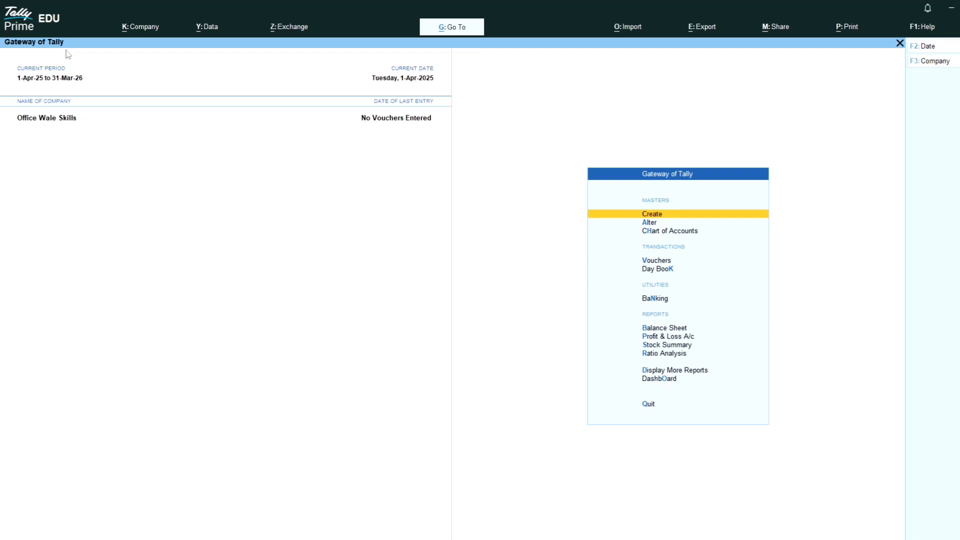
key("ctrl")
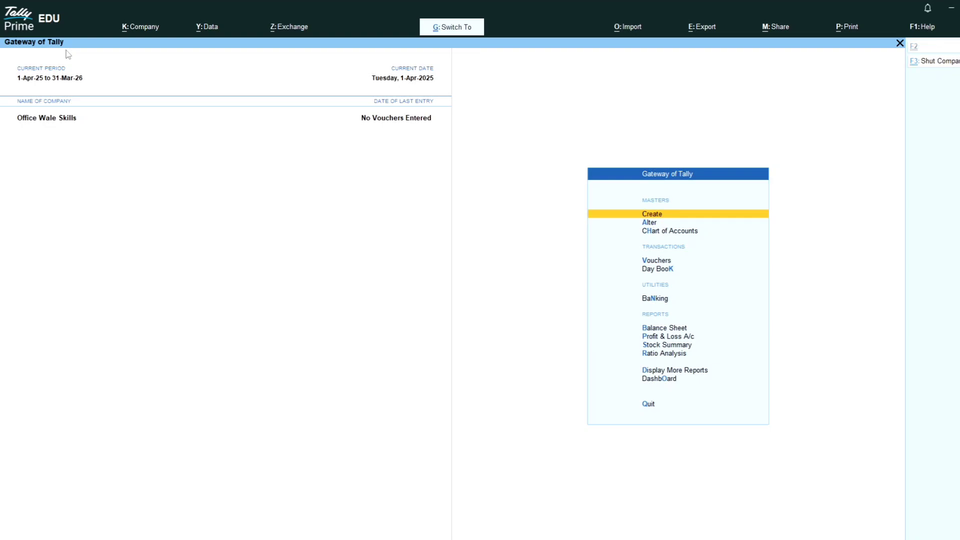